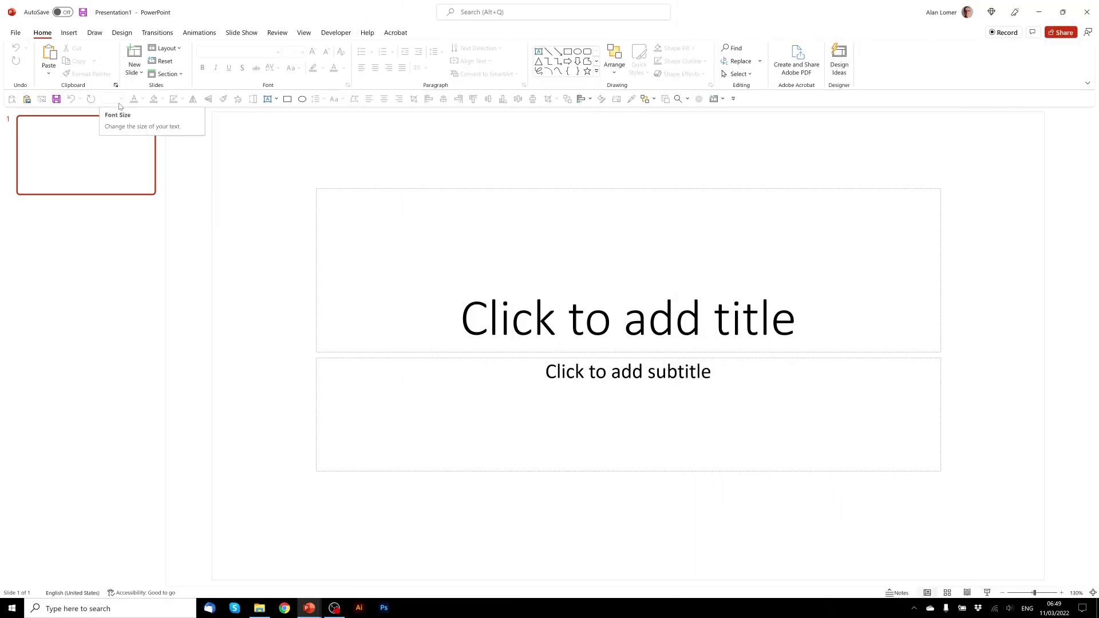
Change the title slide to the Blank layout and paste the copied set of photos onto it
right_click(297, 180)
mouse_move(335, 224)
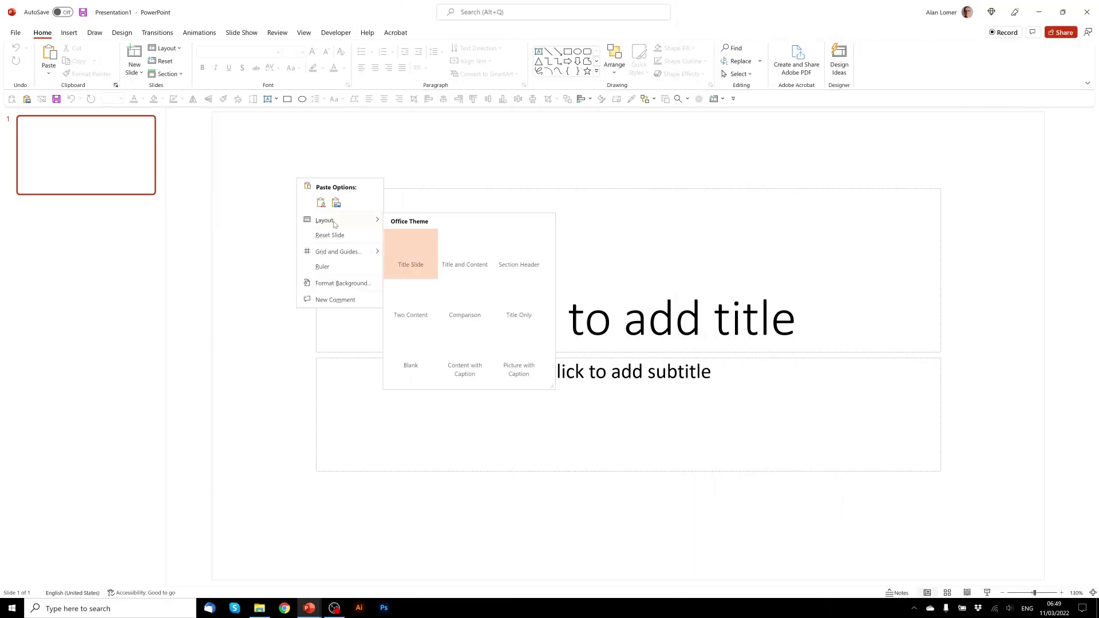
click(408, 342)
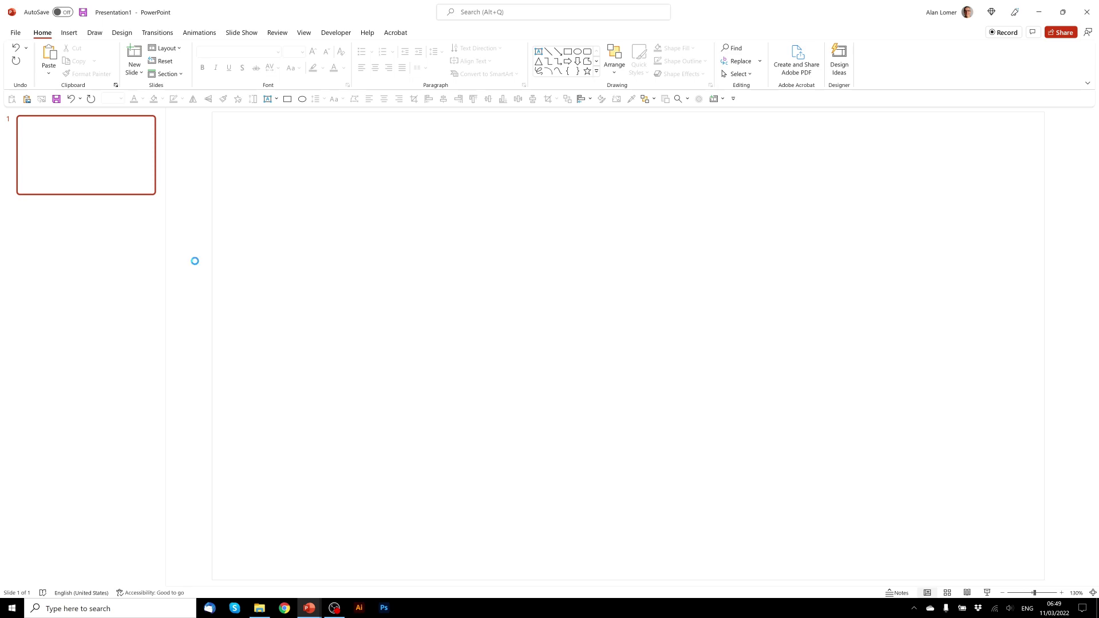
key(ctrl+v)
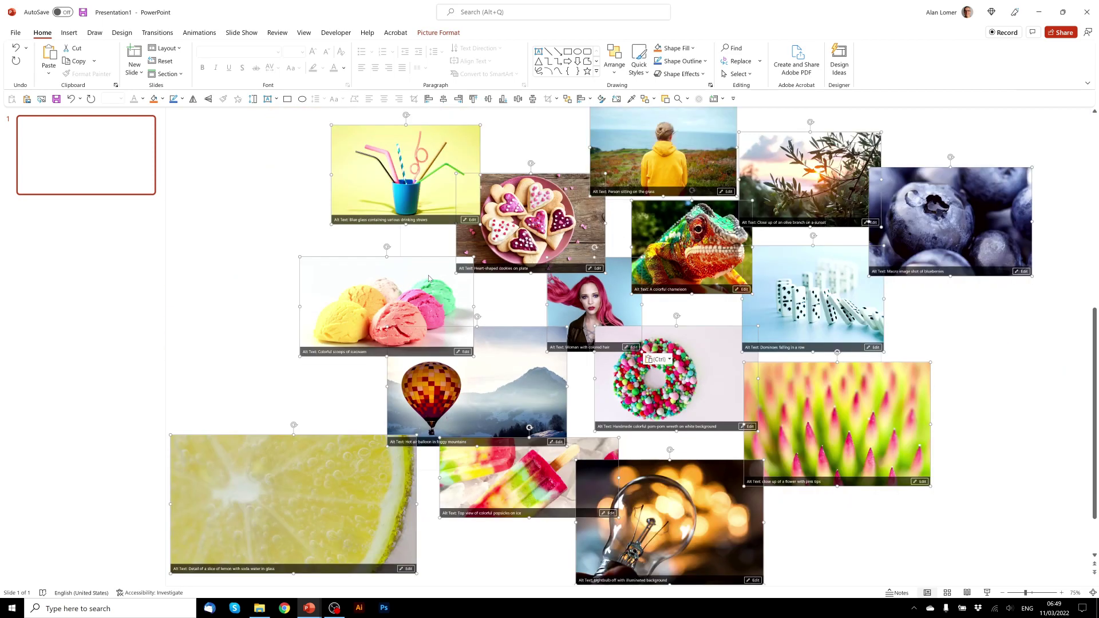
click(239, 255)
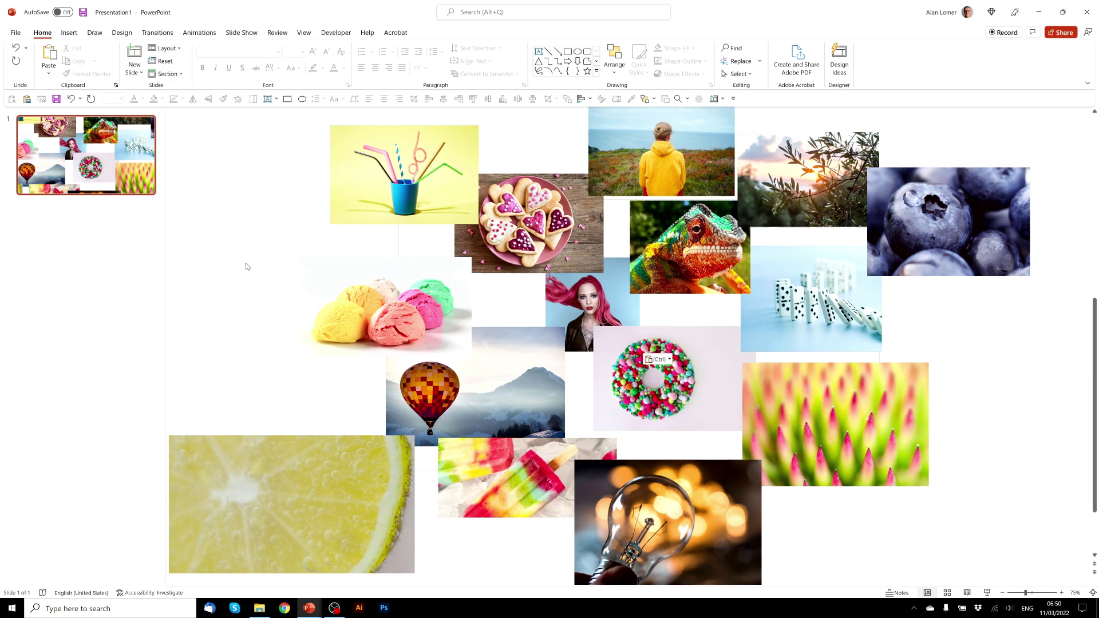
Try inserting the drinking straws and pink-haired woman photos from the stock image library
click(70, 33)
click(80, 71)
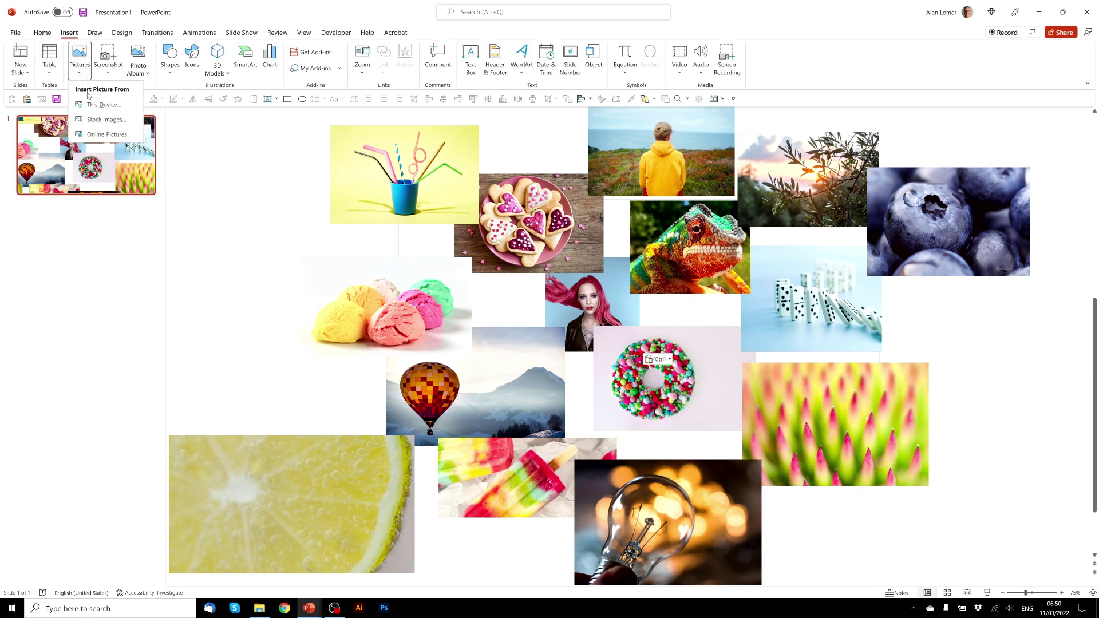
click(101, 124)
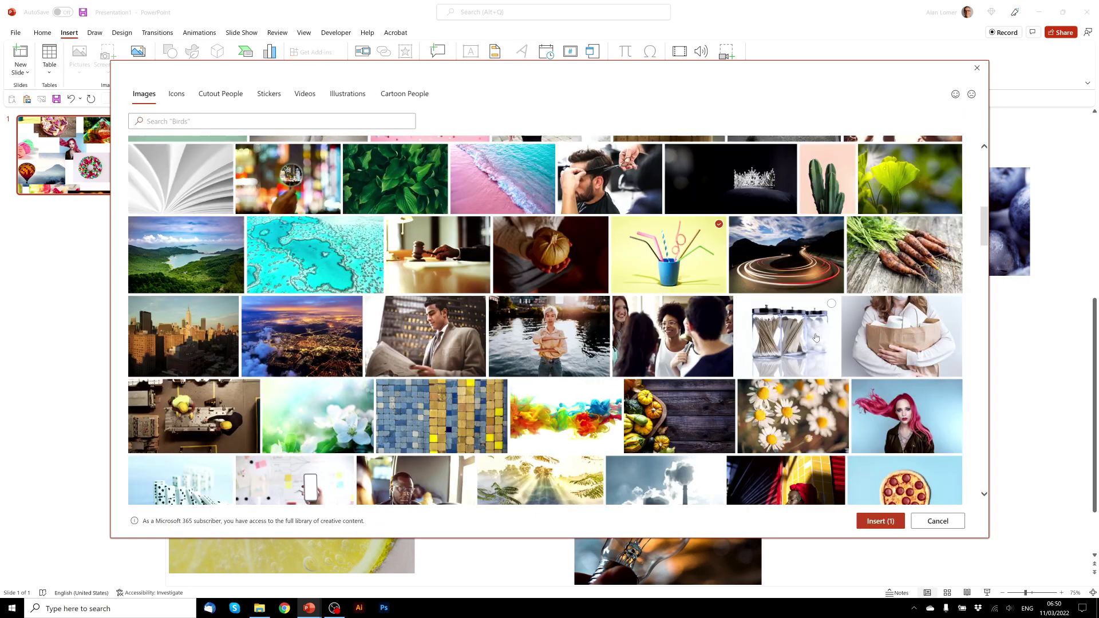
click(907, 408)
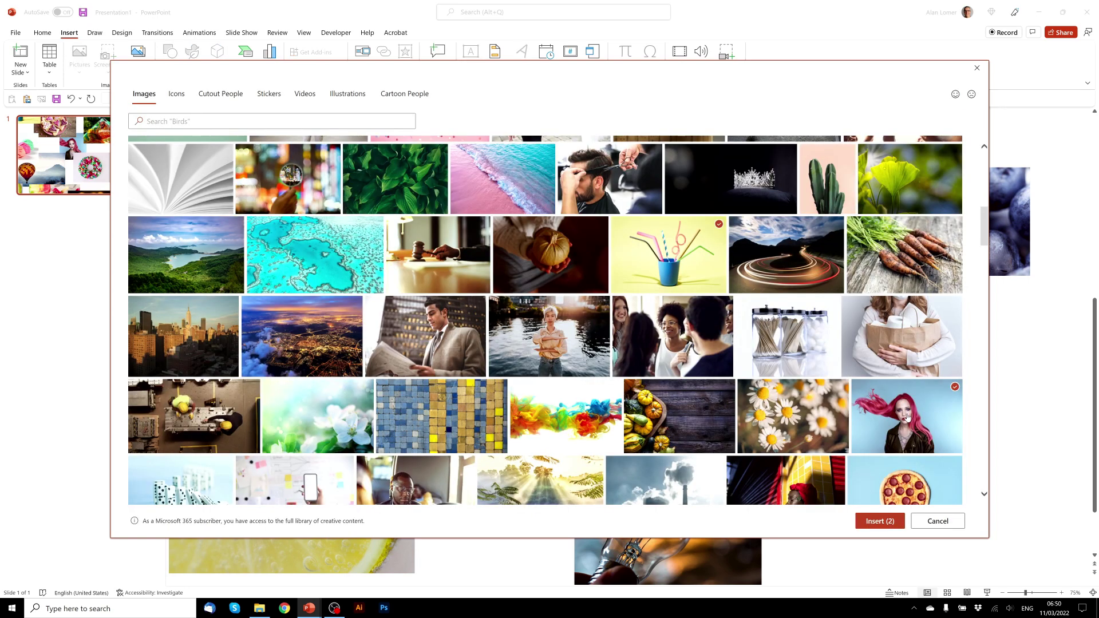
click(875, 522)
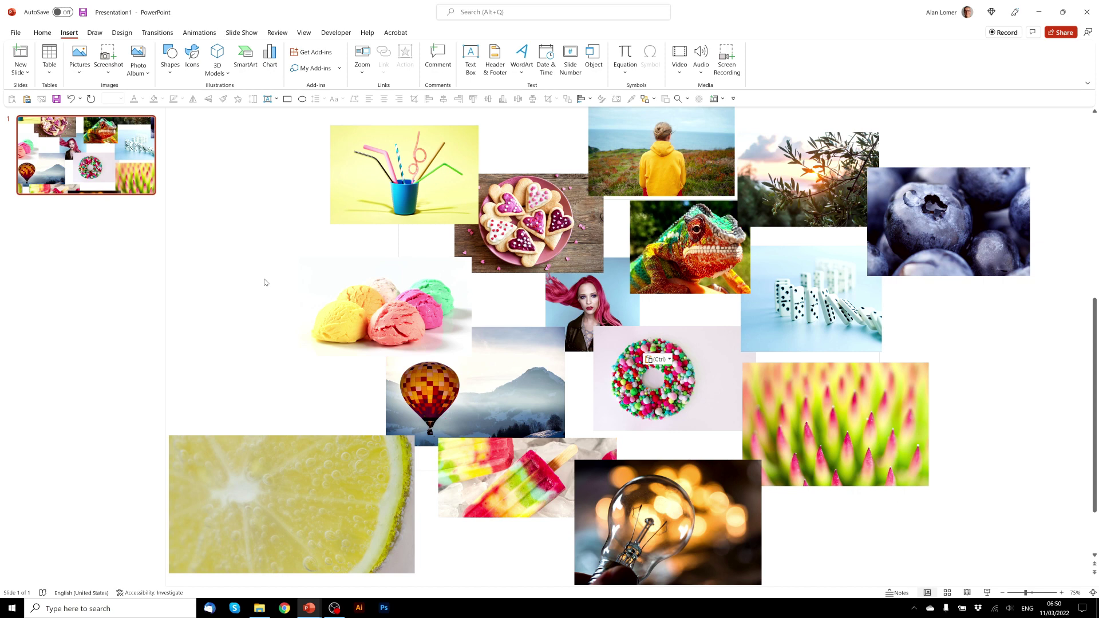
Rotate the drinking straws photo counterclockwise by about 30 degrees
ctrl+scroll(293, 314, down, 1)
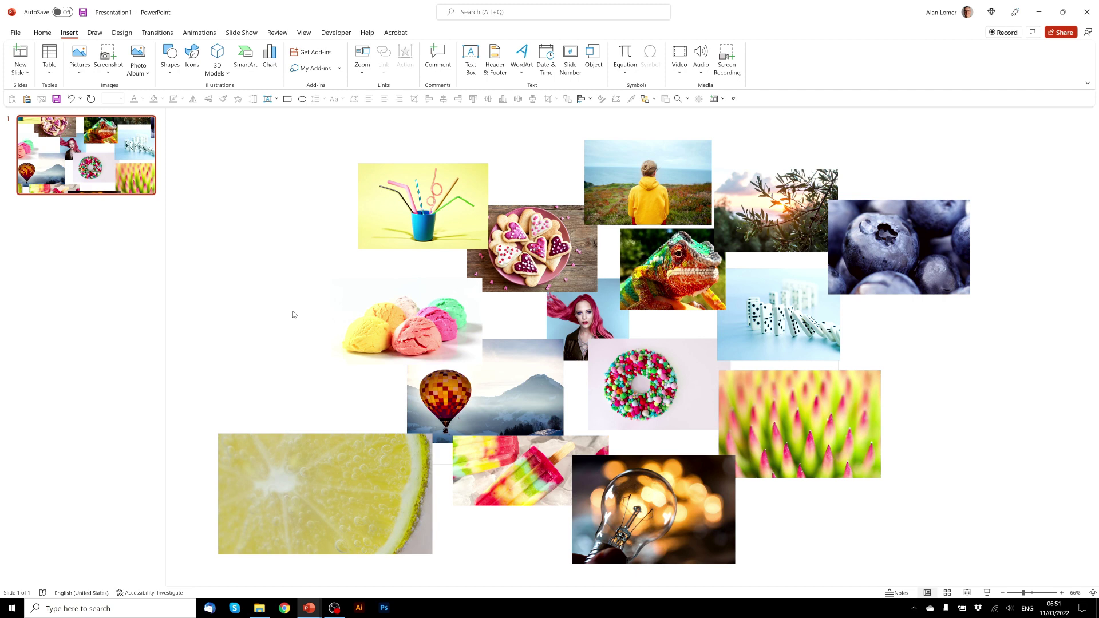
click(416, 191)
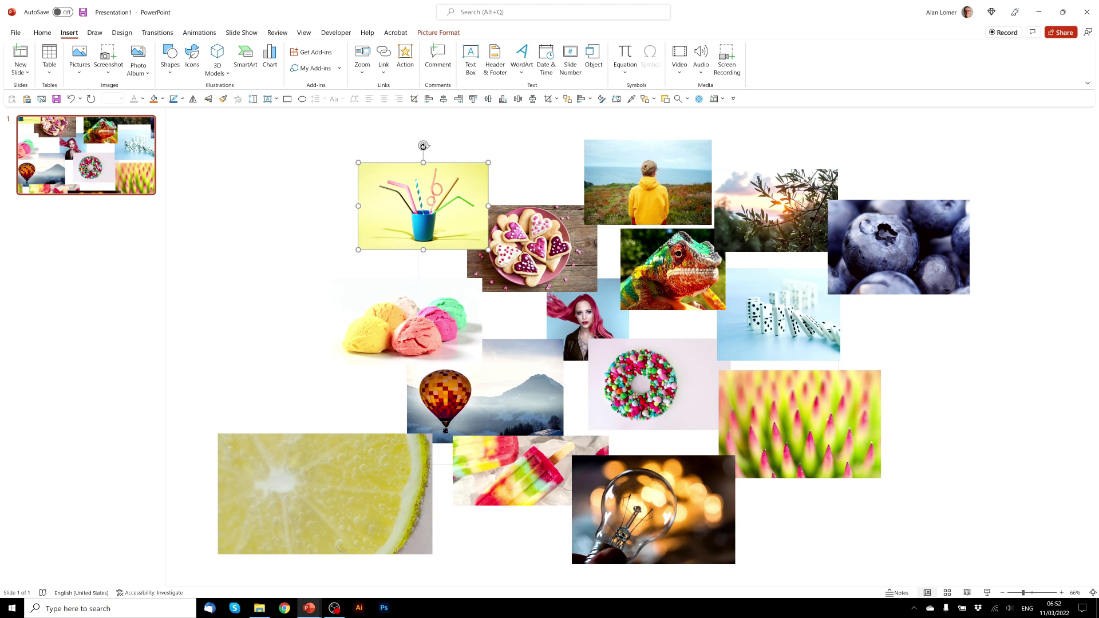
mouse_move(422, 147)
mouse_down()
mouse_move(353, 174)
mouse_move(419, 155)
mouse_up()
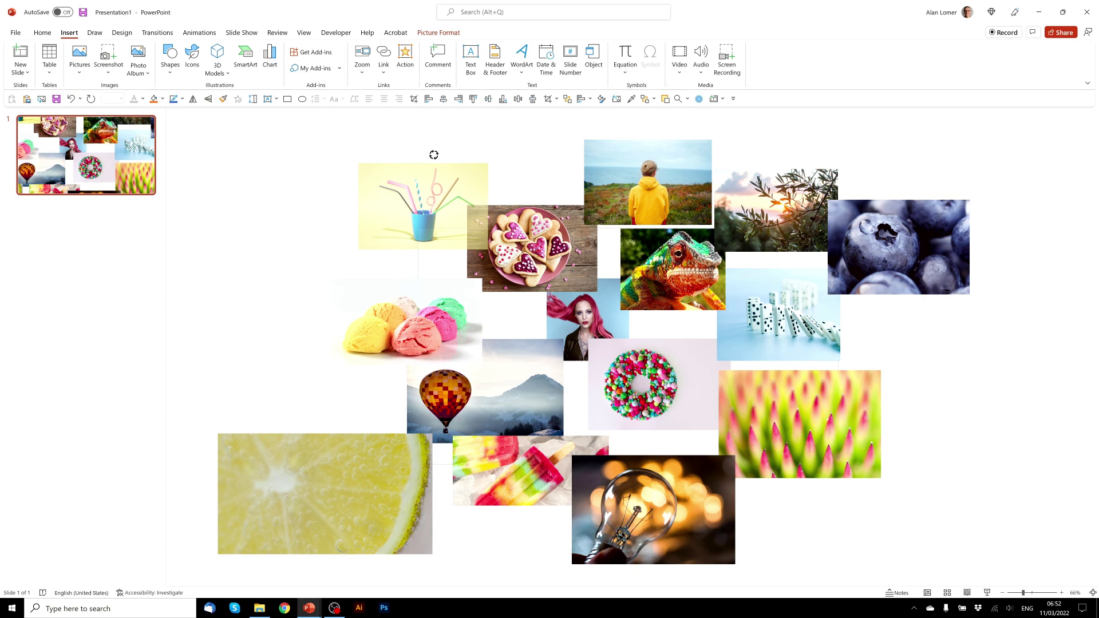
drag(419, 155, 387, 156)
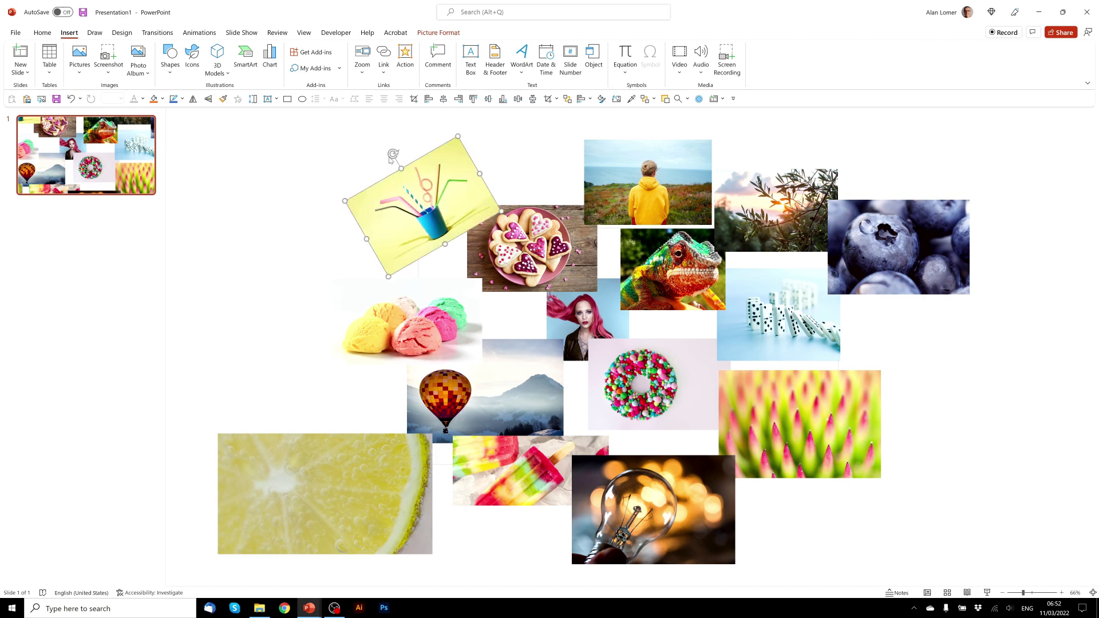
click(340, 167)
Rotate the heart cookies photo counterclockwise to match the tilted straws photo and move it up beside it
click(555, 264)
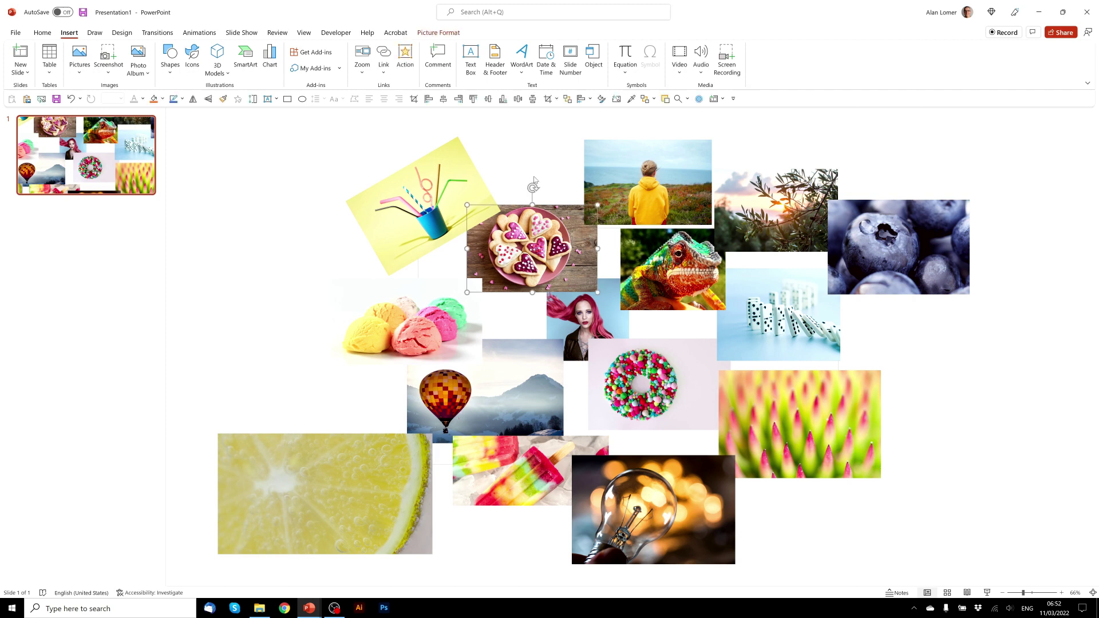
drag(533, 186, 513, 181)
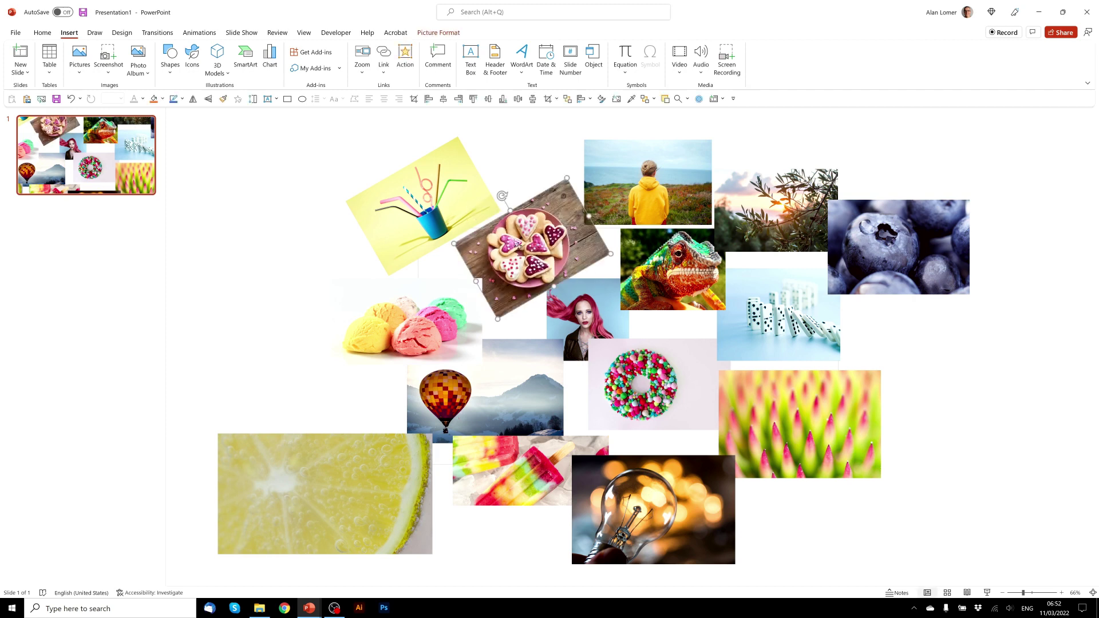
drag(517, 244, 531, 137)
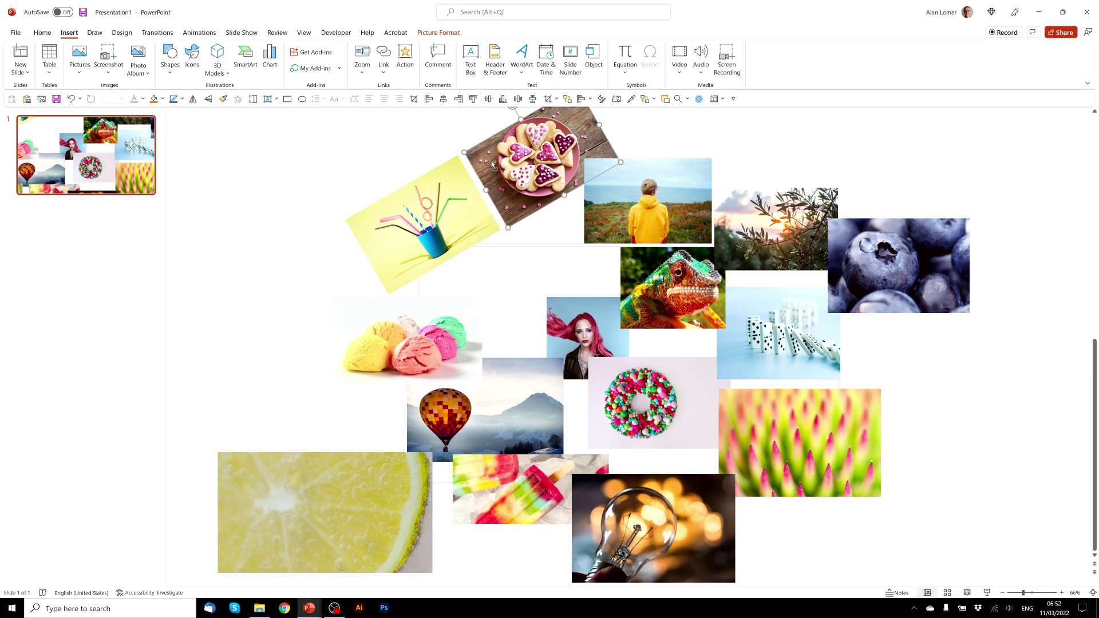
Undo the cookies photo's move and the rotations of both tilted photos
key(ctrl+z)
key(ctrl+z)
key(ctrl+z)
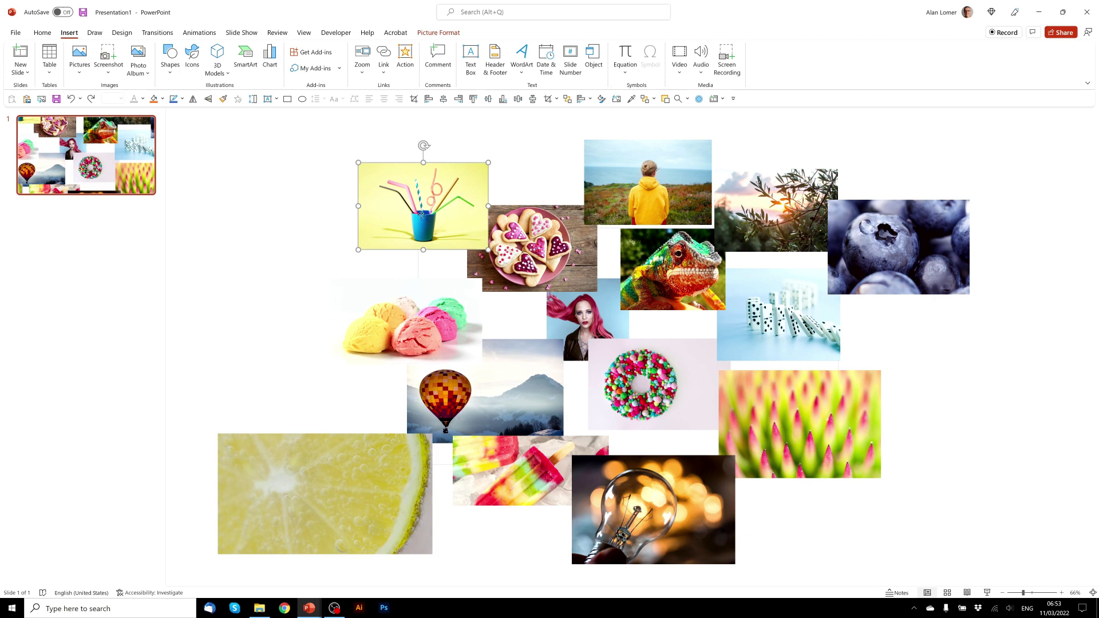
Arrange the straws above the cookies, ice cream to their left, balloon and pink-haired woman side by side below, and popsicles under the balloon
drag(422, 215, 536, 163)
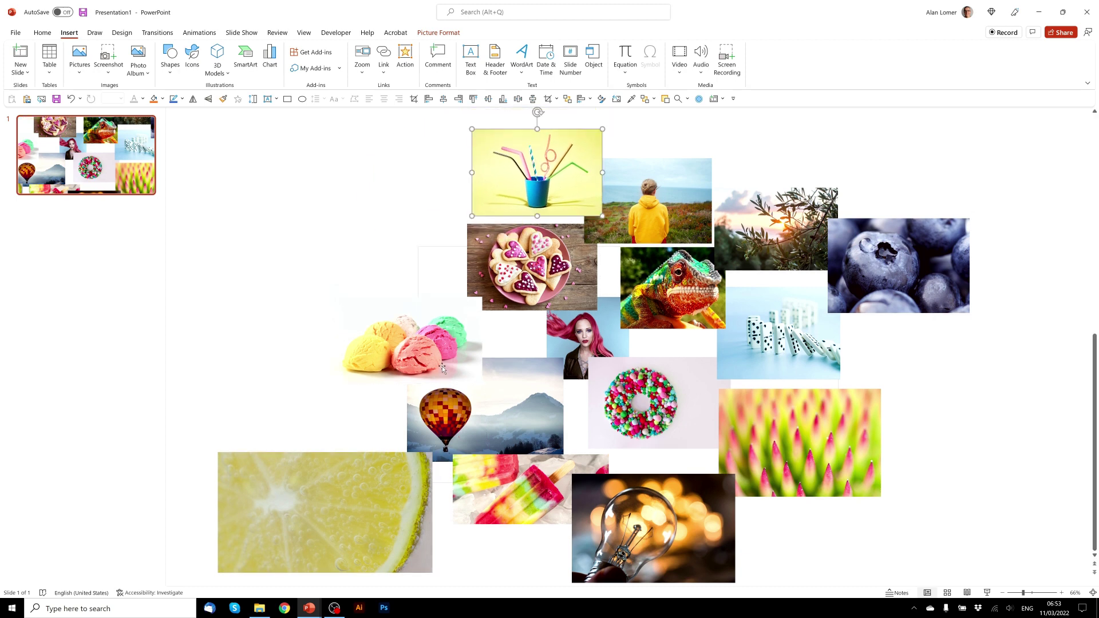
drag(450, 353, 424, 261)
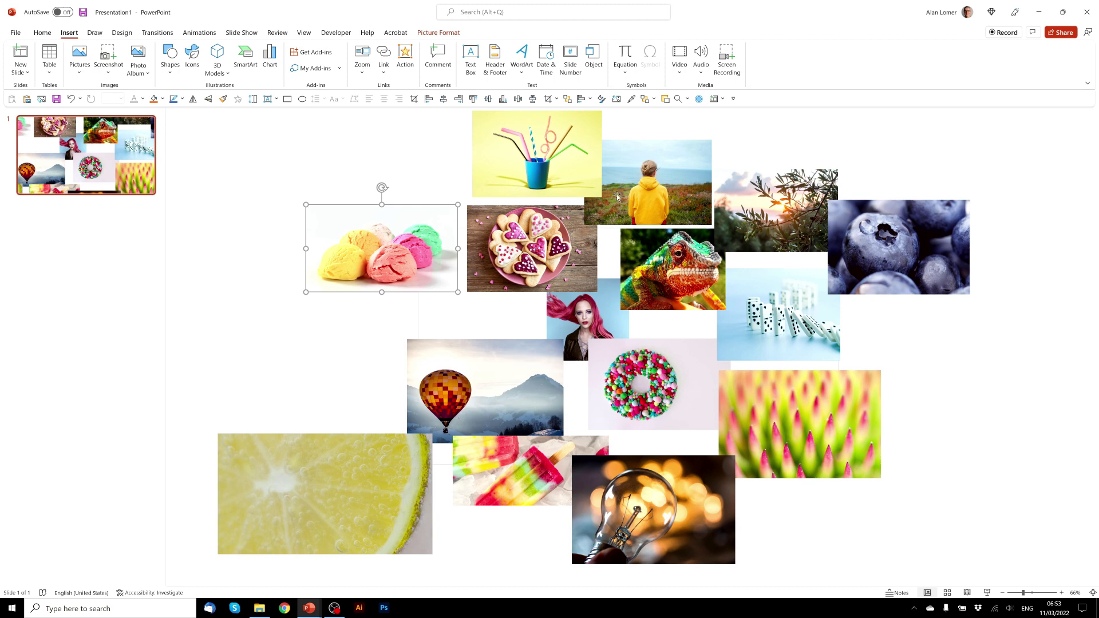
drag(538, 166, 461, 169)
drag(456, 385, 429, 344)
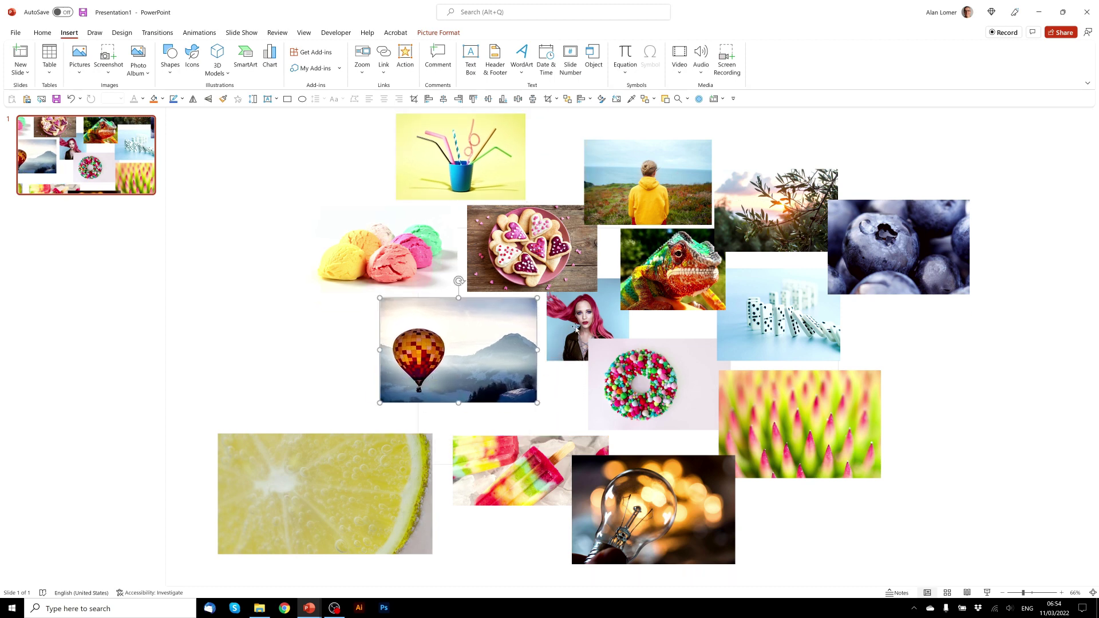
drag(568, 324, 564, 344)
drag(537, 481, 463, 452)
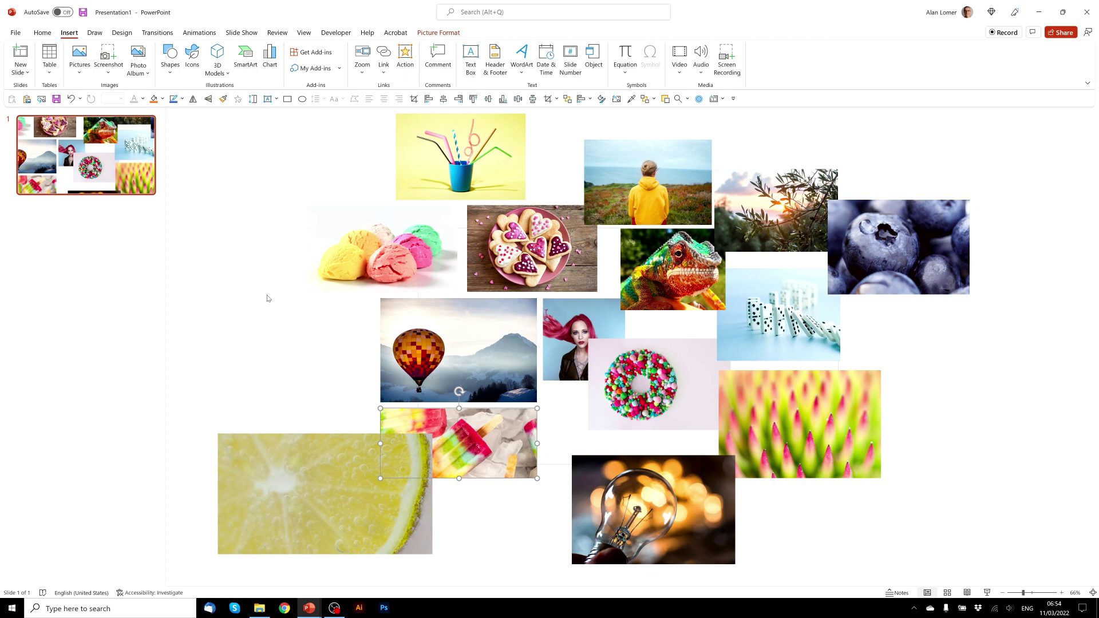
Check the Grid and Guides options for the slide
right_click(266, 295)
mouse_move(349, 369)
click(560, 366)
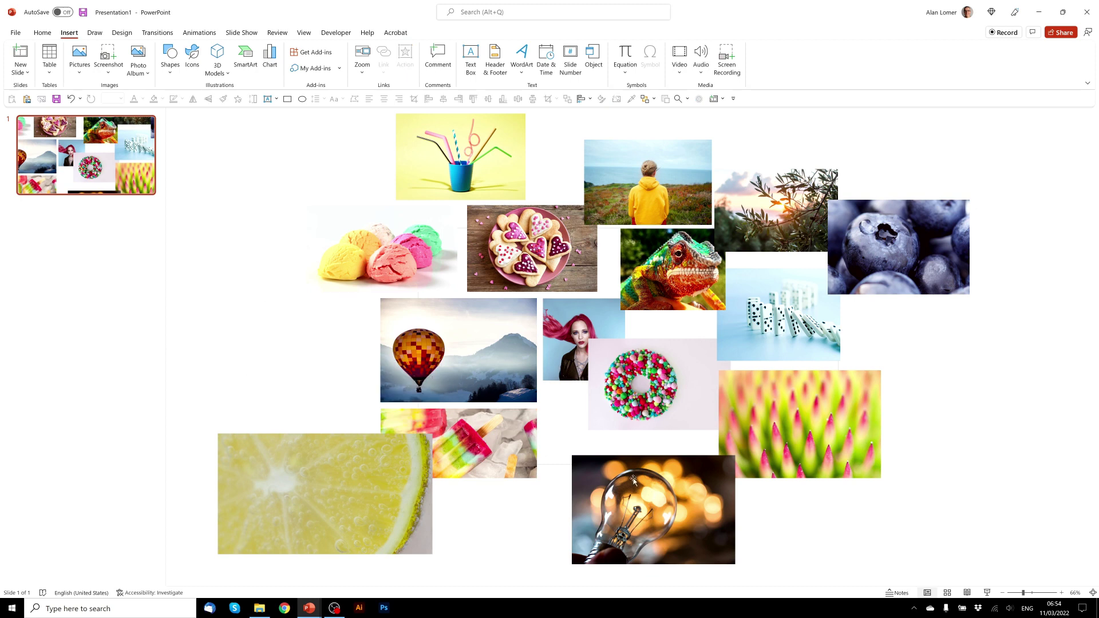
Place the lime left of the balloon, the wreath and dominoes beside the popsicles, and the light bulb and flower in a row below
drag(632, 480, 493, 509)
drag(687, 368, 641, 417)
drag(345, 459, 286, 324)
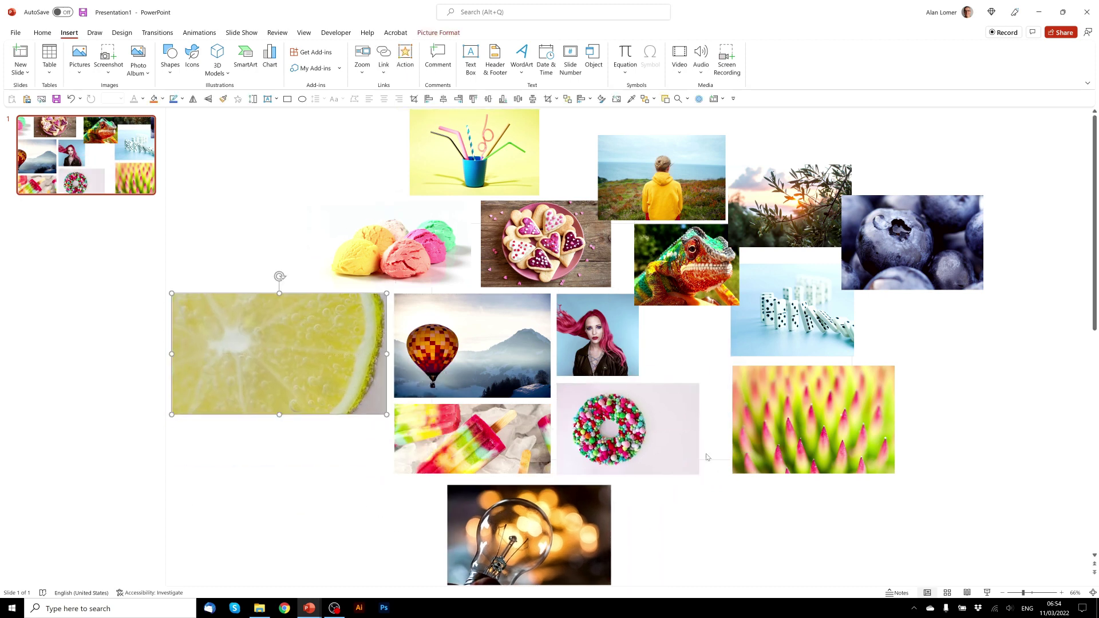
drag(764, 441, 649, 557)
drag(572, 541, 573, 537)
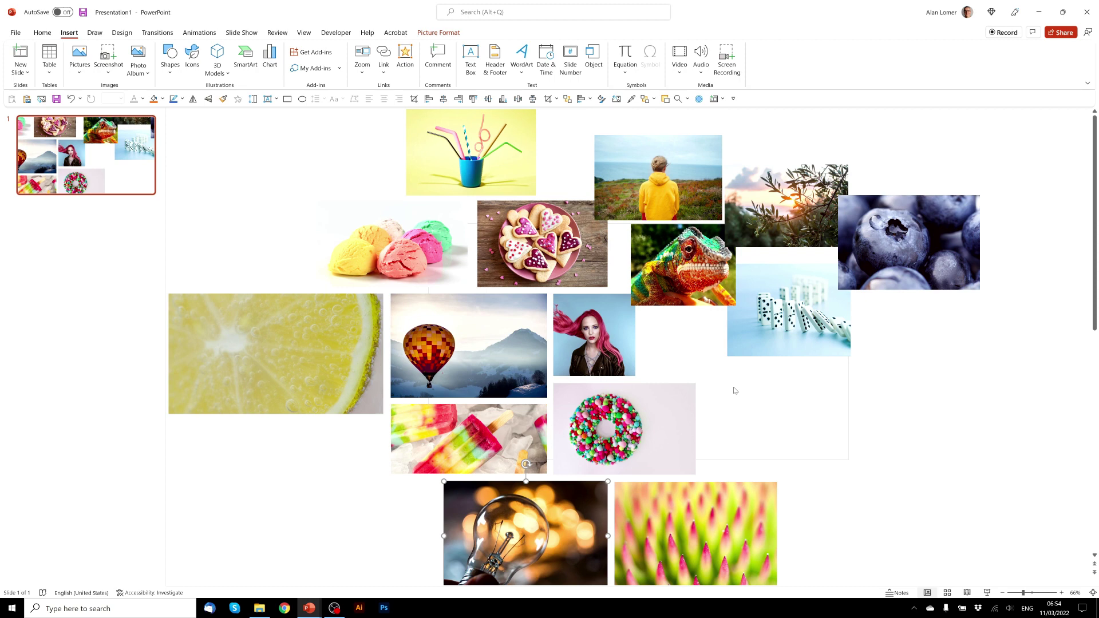
drag(768, 316, 742, 435)
Align the popsicles, wreath and dominoes photos along their bottom edges
click(502, 438)
shift+click(630, 439)
shift+click(749, 438)
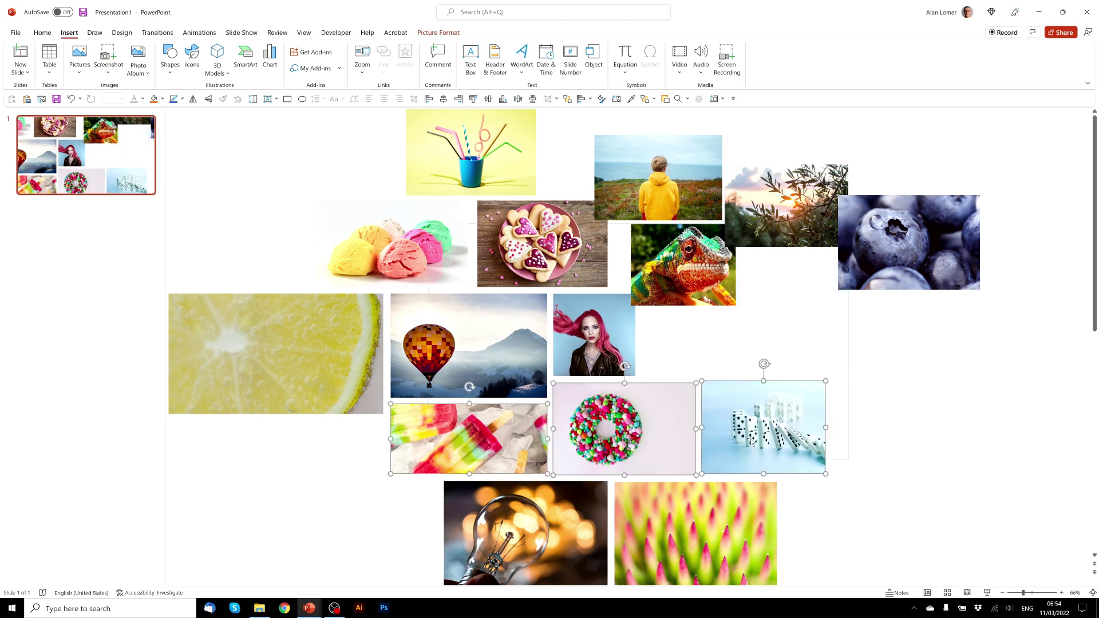
click(503, 99)
click(846, 386)
Align the light bulb and flower photos along their top edges
click(538, 522)
shift+click(676, 522)
click(474, 99)
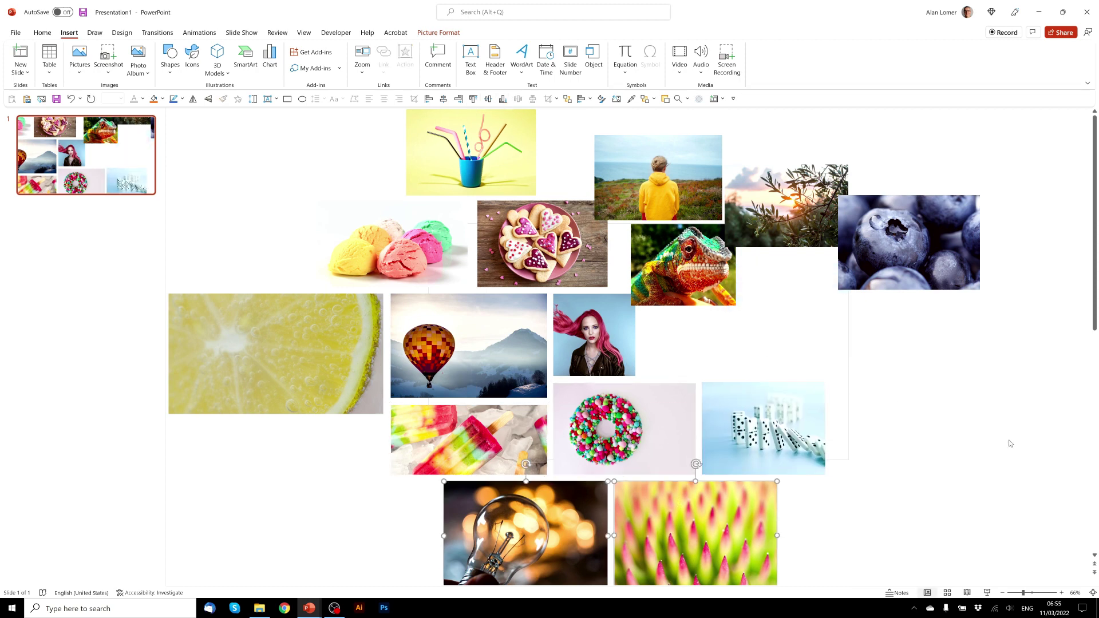
Move the blueberries beside the dominoes, the chameleon and olive branch beside the pink-haired woman, and the yellow-jacket person beside the cookies
drag(910, 246, 903, 433)
drag(683, 264, 695, 335)
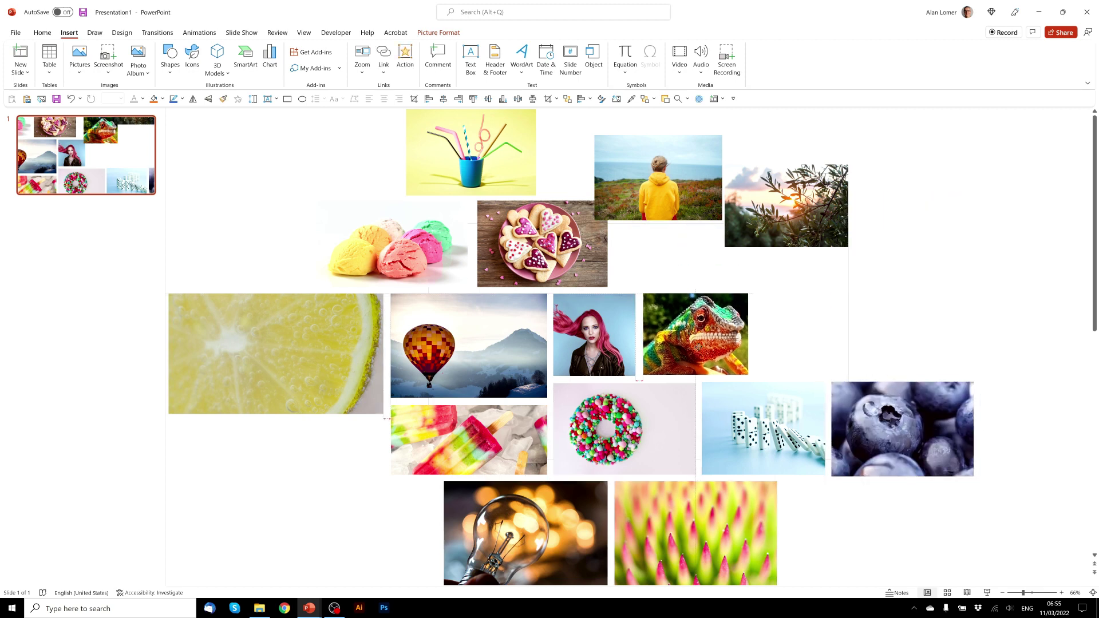
drag(784, 206, 815, 334)
drag(658, 177, 678, 244)
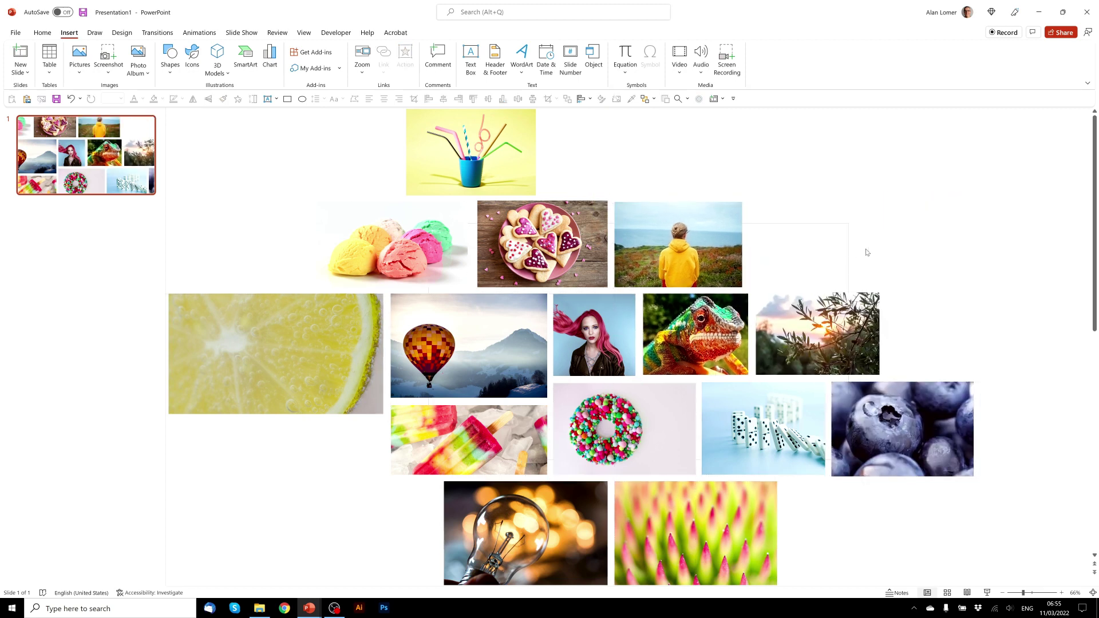
Shift the ice cream closer to the cookies and align the ice cream, cookies and yellow-jacket photos along their bottom edges
drag(382, 236, 385, 236)
shift+click(542, 244)
shift+click(678, 244)
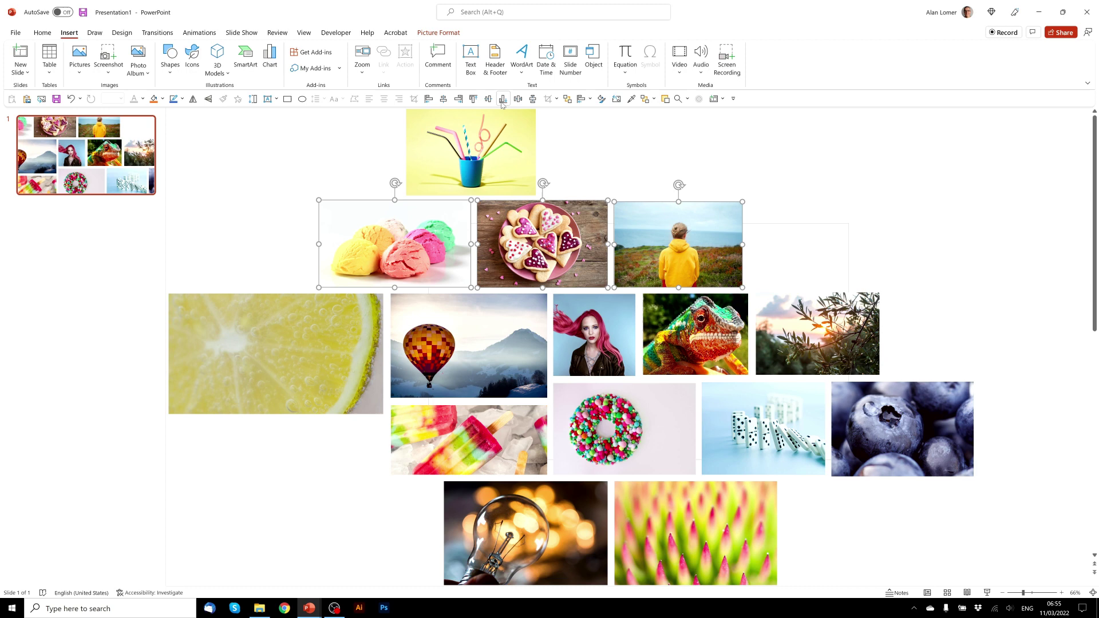
click(503, 99)
click(649, 150)
key(ctrl+a)
click(848, 214)
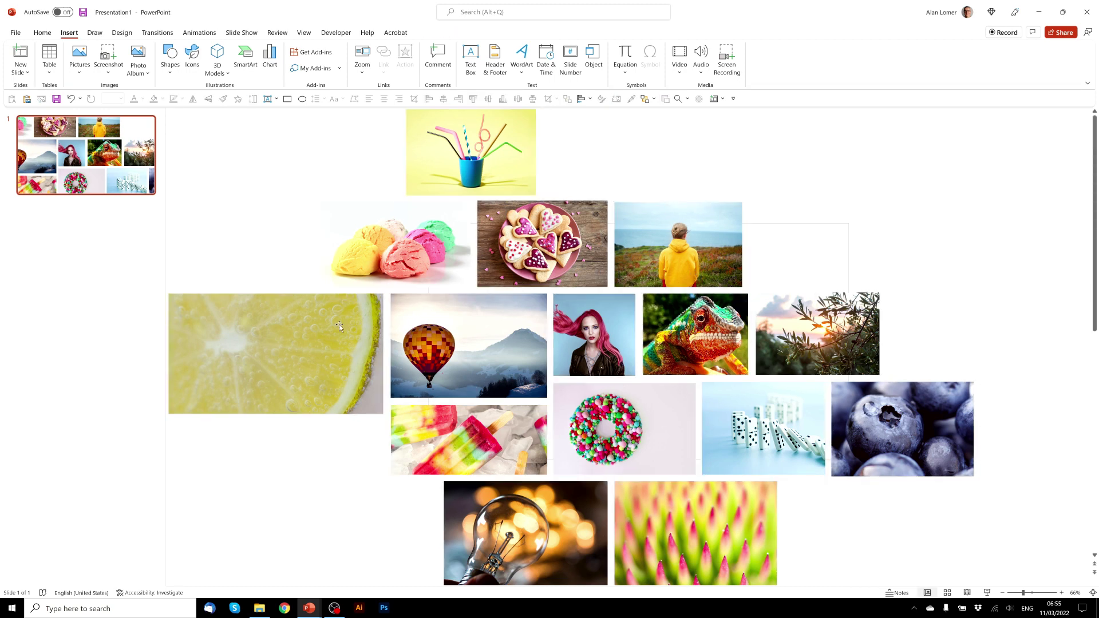
Align the lime, balloon, pink-haired woman, chameleon and olive branch photos along their top edges
click(794, 311)
shift+click(695, 332)
shift+click(595, 338)
shift+click(475, 343)
shift+click(343, 343)
click(473, 99)
click(885, 171)
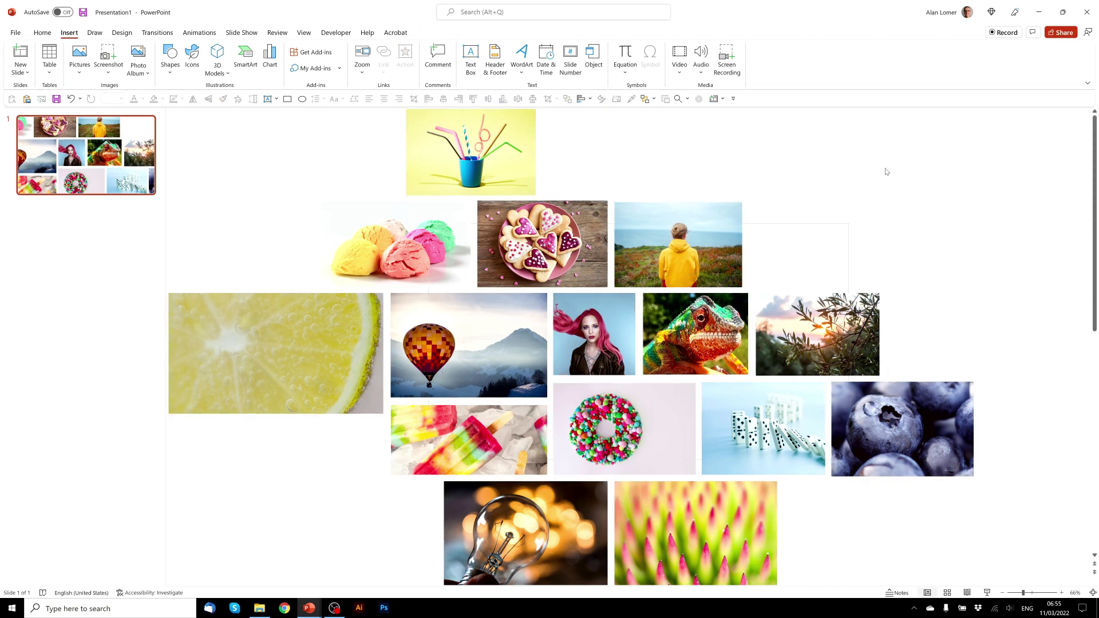
Nudge the photos in the two lowest rows slightly upward to even out the gaps between rows
click(647, 426)
shift+click(764, 429)
shift+click(893, 431)
drag(893, 430, 893, 430)
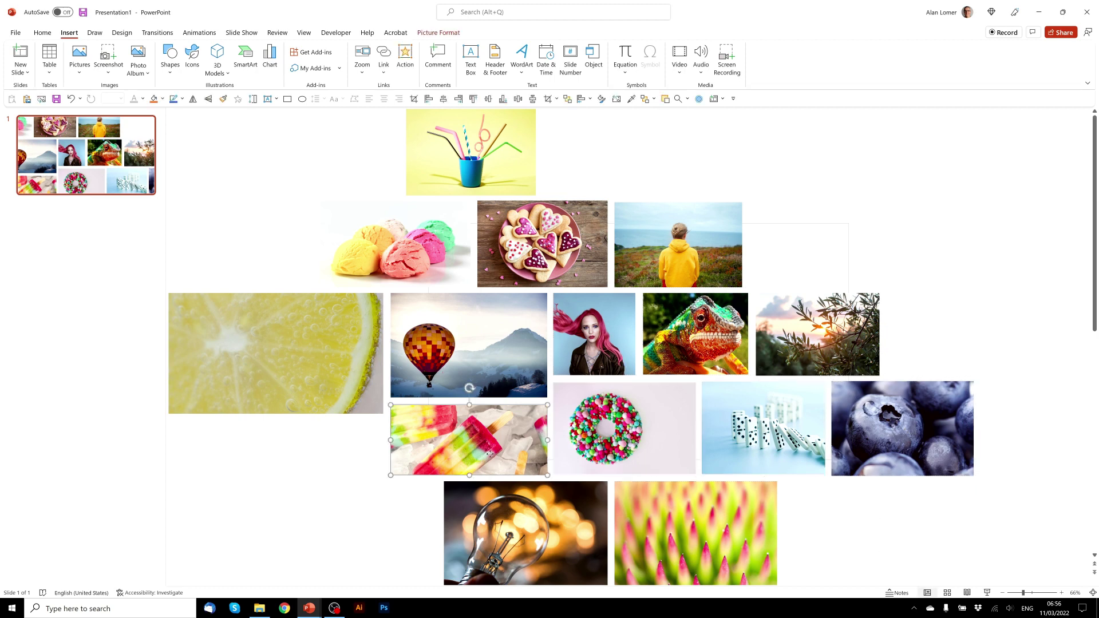
drag(481, 441, 481, 438)
click(529, 529)
shift+click(680, 529)
click(840, 513)
Try grouping all the photos, and ungroup them again
key(ctrl+a)
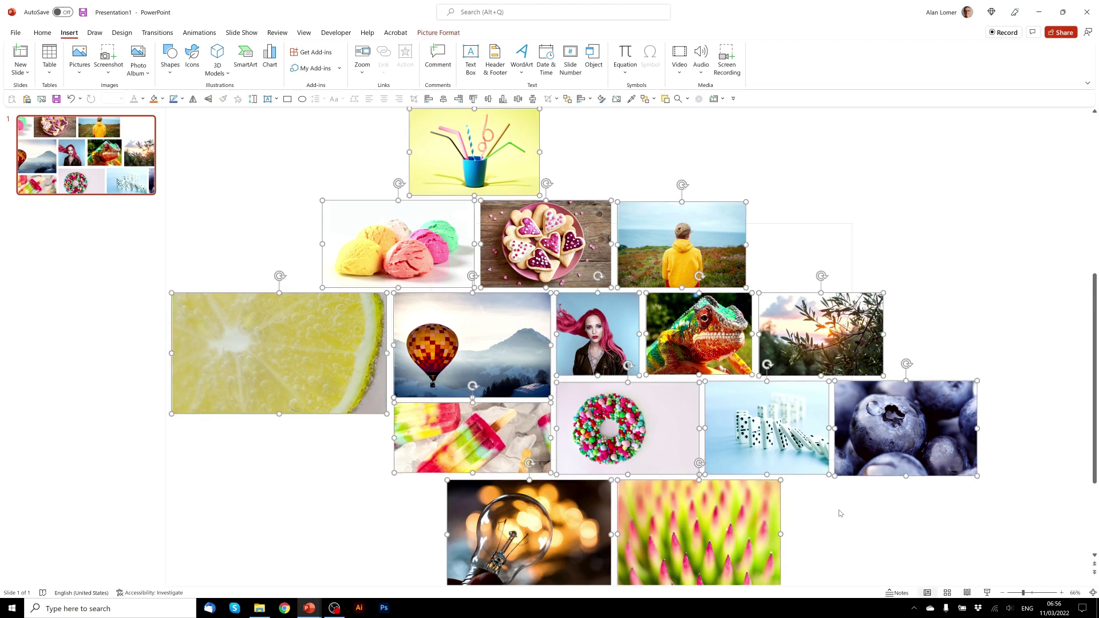
key(ctrl+g)
key(ctrl+shift+g)
click(839, 228)
Align the tops of the cookies and yellow-jacket photos and enlarge the yellow-jacket photo slightly from its corner
click(552, 243)
shift+click(678, 246)
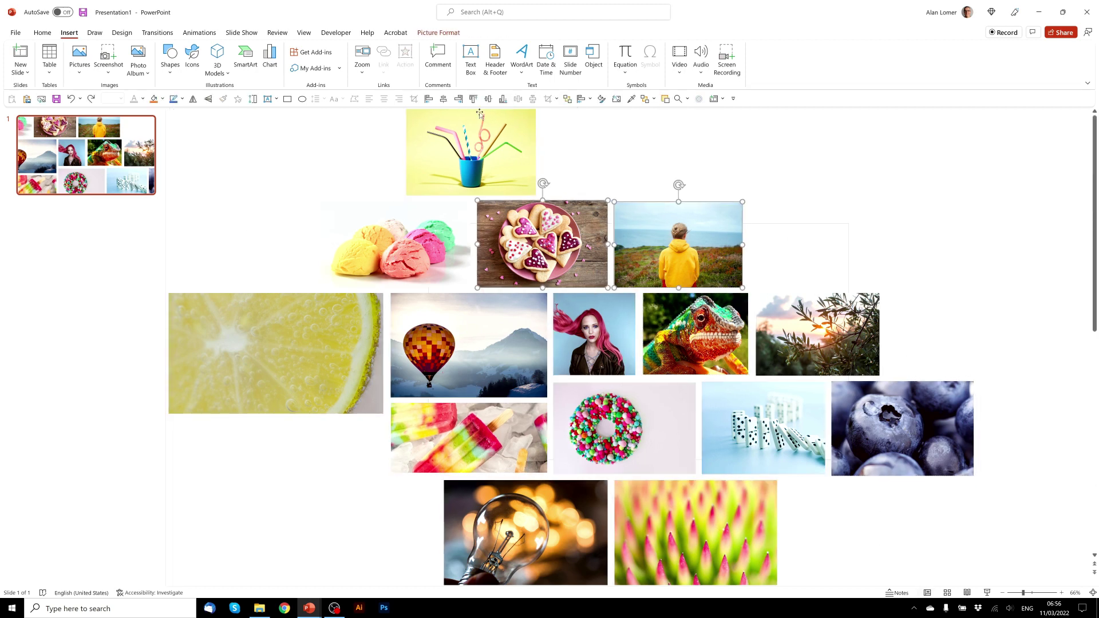
click(473, 99)
click(801, 246)
click(704, 252)
drag(743, 286, 744, 287)
click(826, 223)
key(ctrl+a)
click(956, 280)
Select all the photos on the slide and group them into one object
click(817, 334)
shift+click(698, 334)
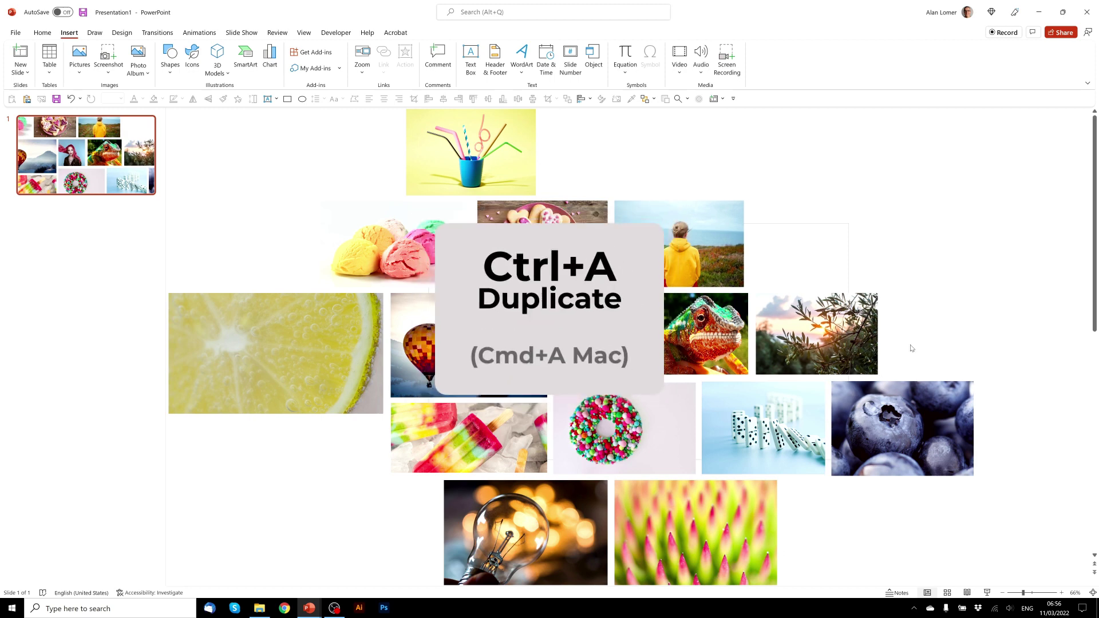
key(ctrl+a)
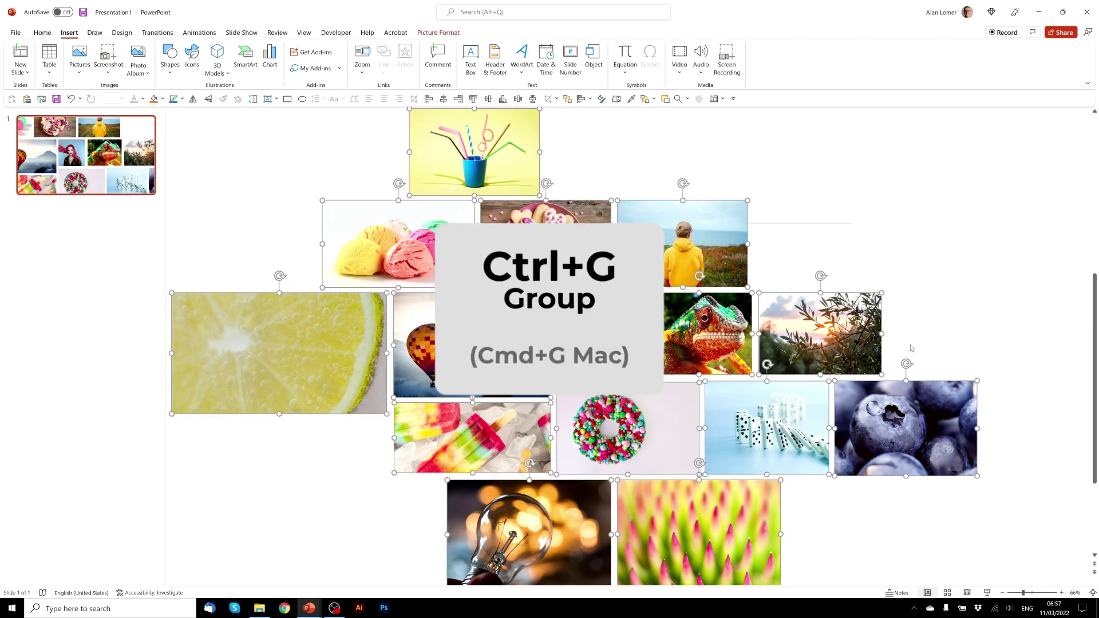
key(ctrl+g)
Set the rotation of the grouped collage to -30°
right_click(696, 243)
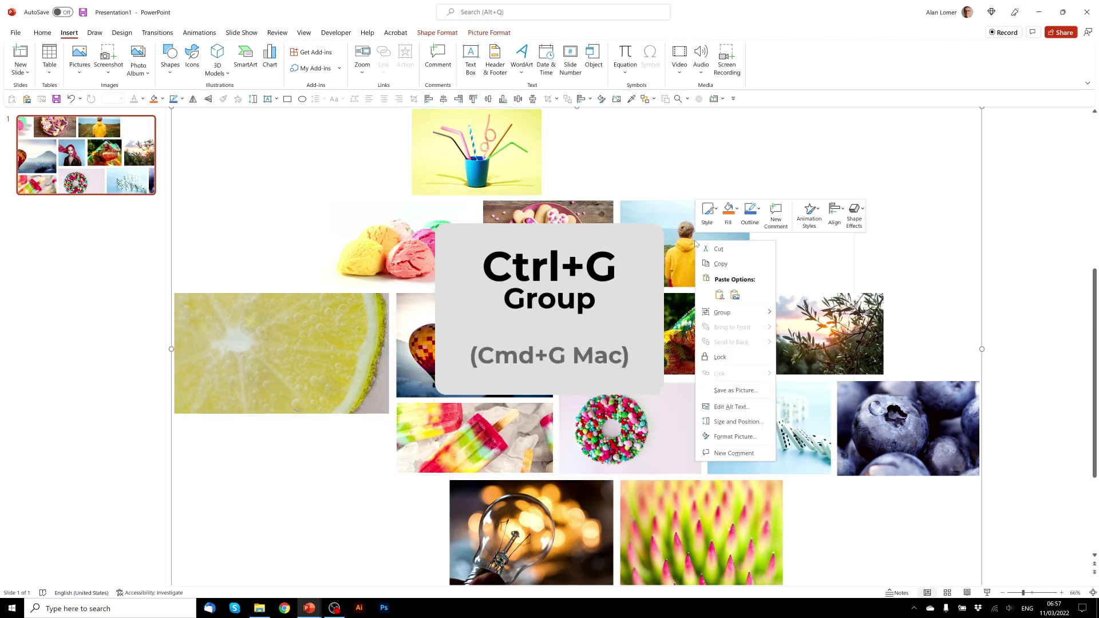
click(735, 437)
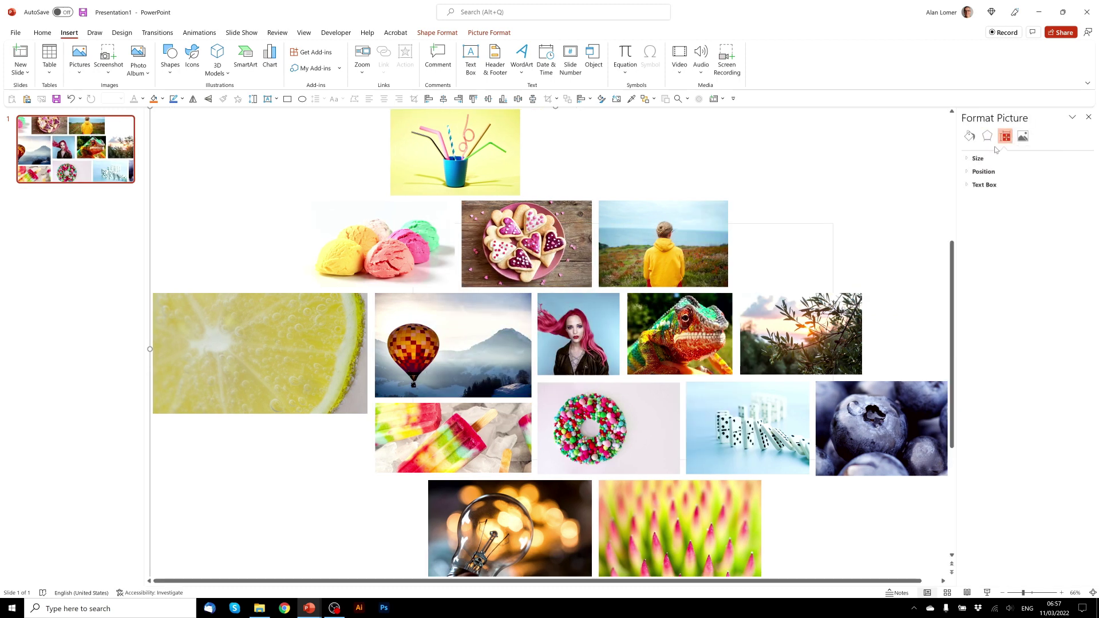
click(967, 158)
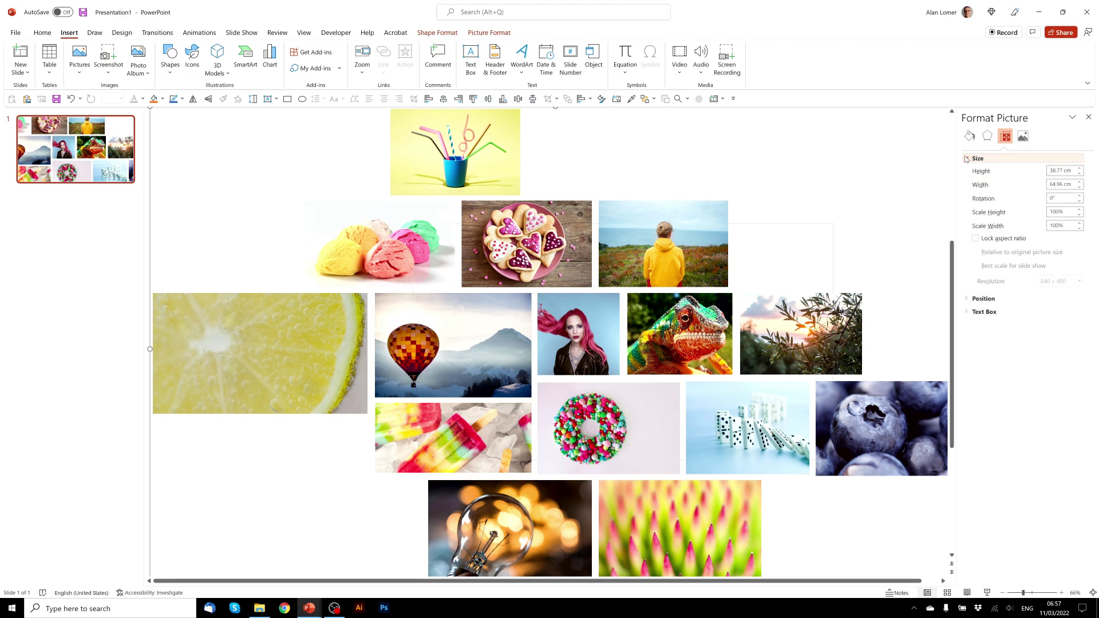
click(1029, 199)
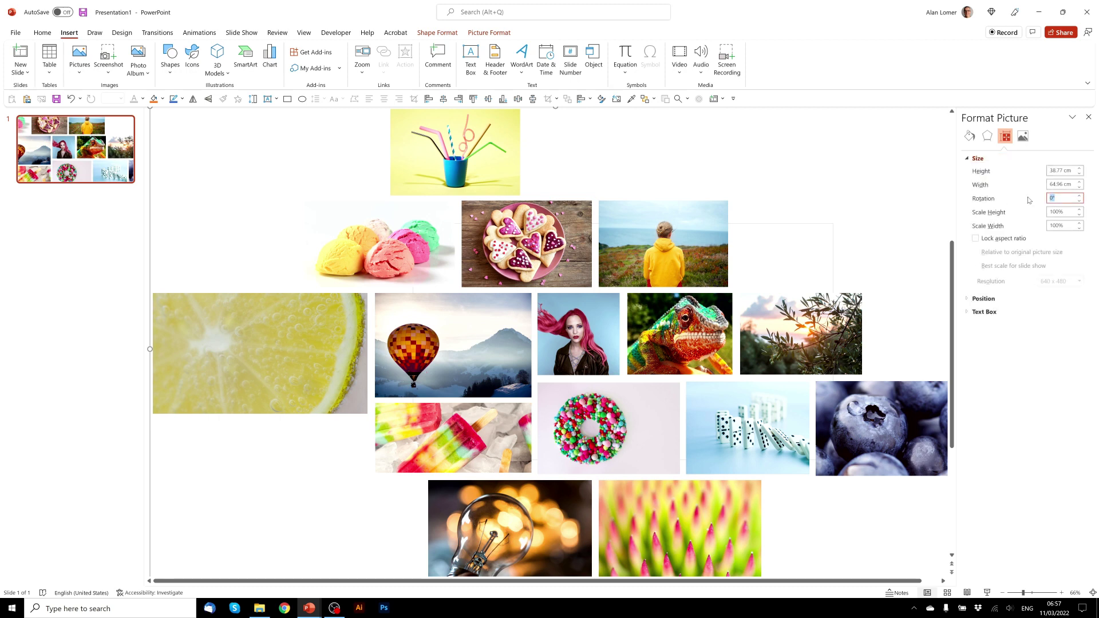
text(-30)
key(Tab)
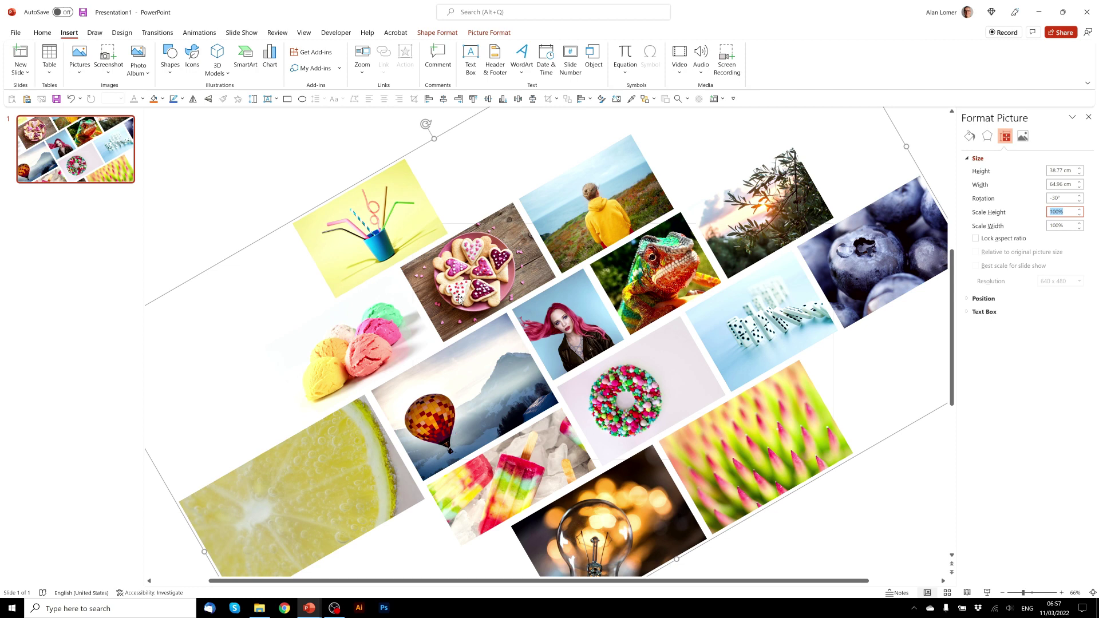
Move the rotated collage slightly across and up over the slide, and deselect it
scroll(459, 297, down, 2)
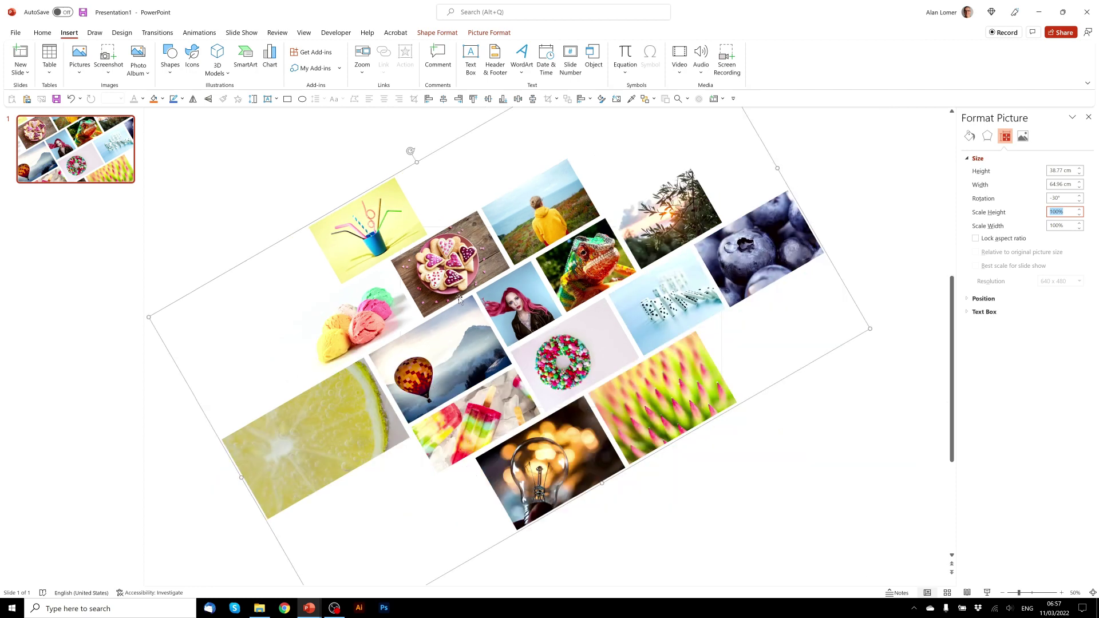
scroll(459, 298, down, 2)
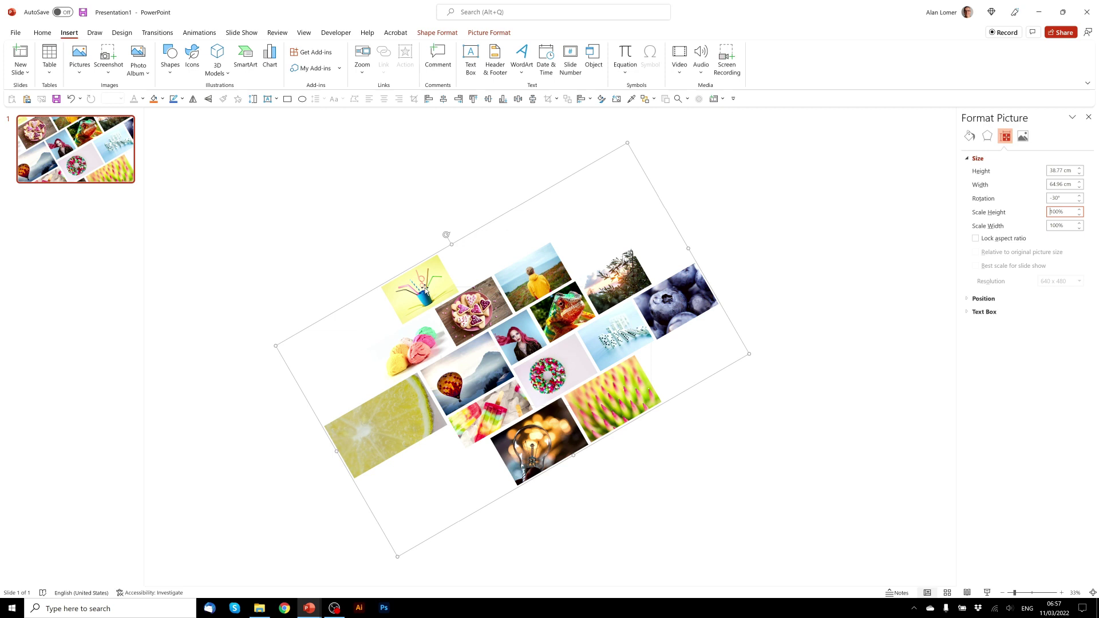
drag(425, 289, 445, 284)
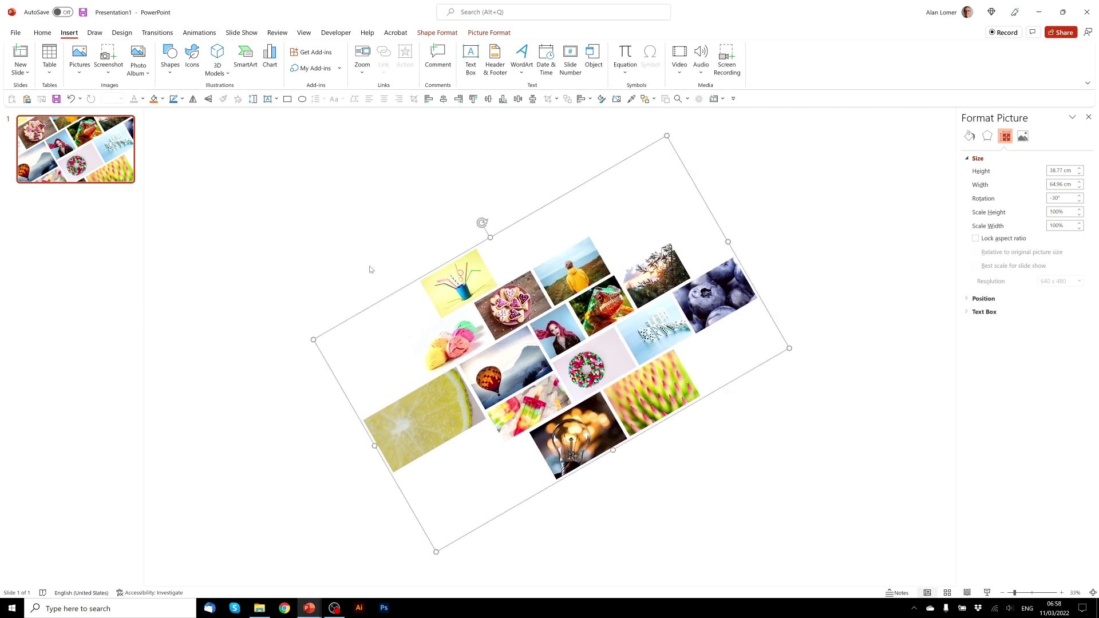
click(369, 270)
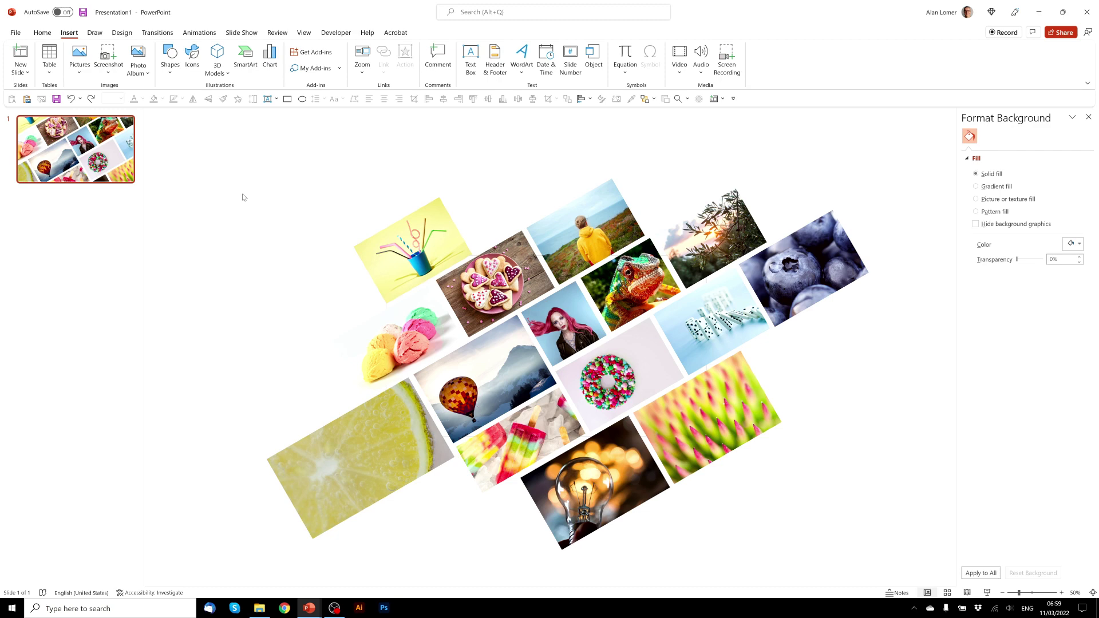
Ungroup the rotated collage and duplicate the slide
key(ctrl+a)
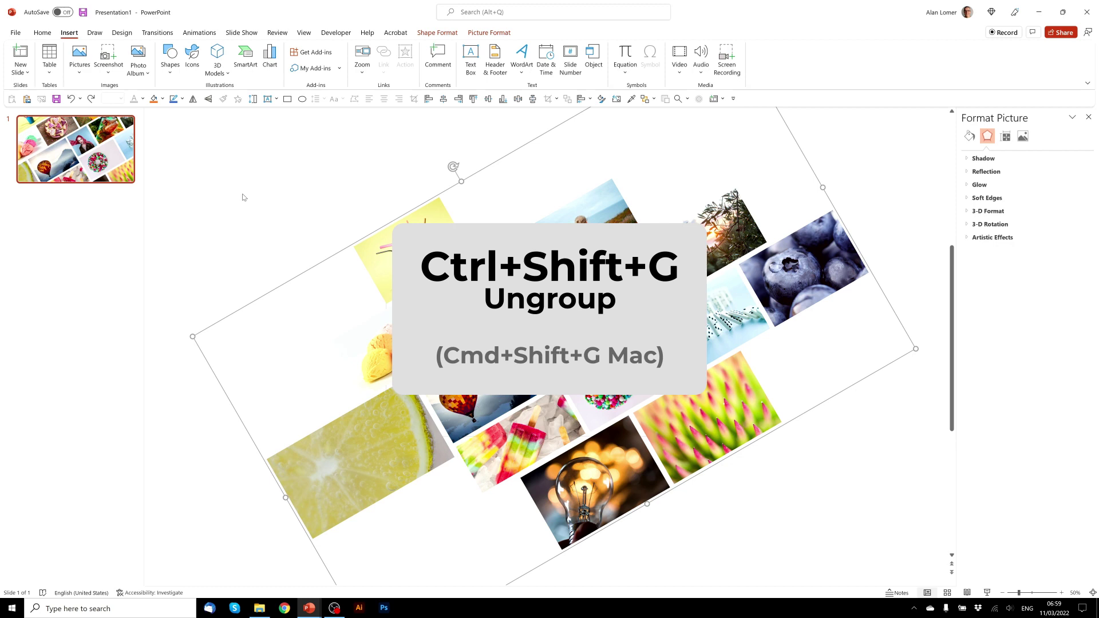
key(ctrl+shift+g)
click(43, 145)
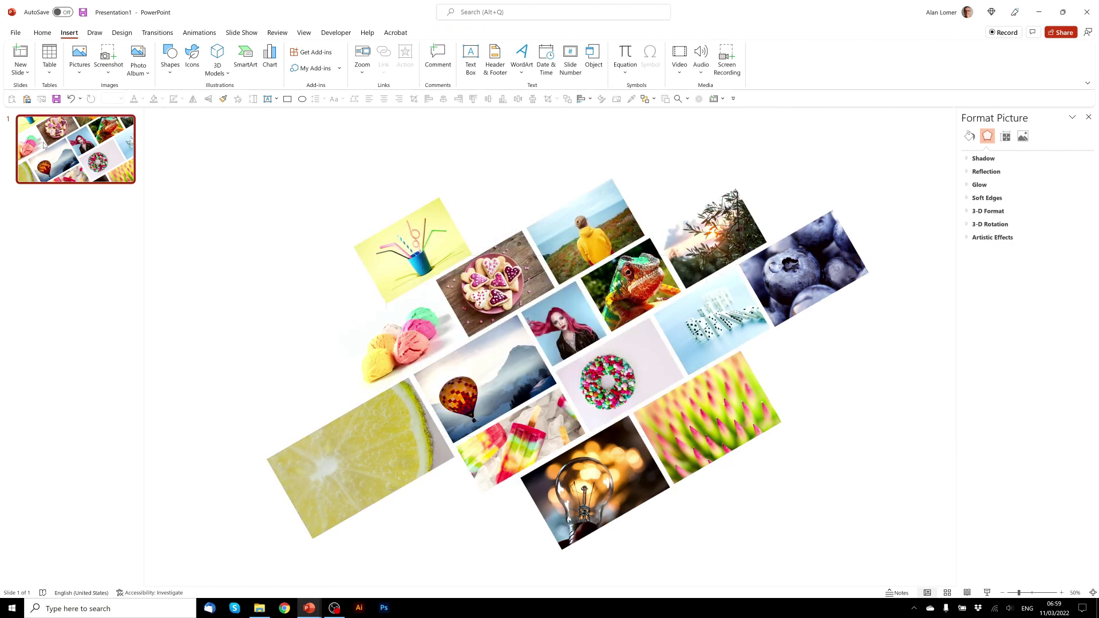
key(ctrl+d)
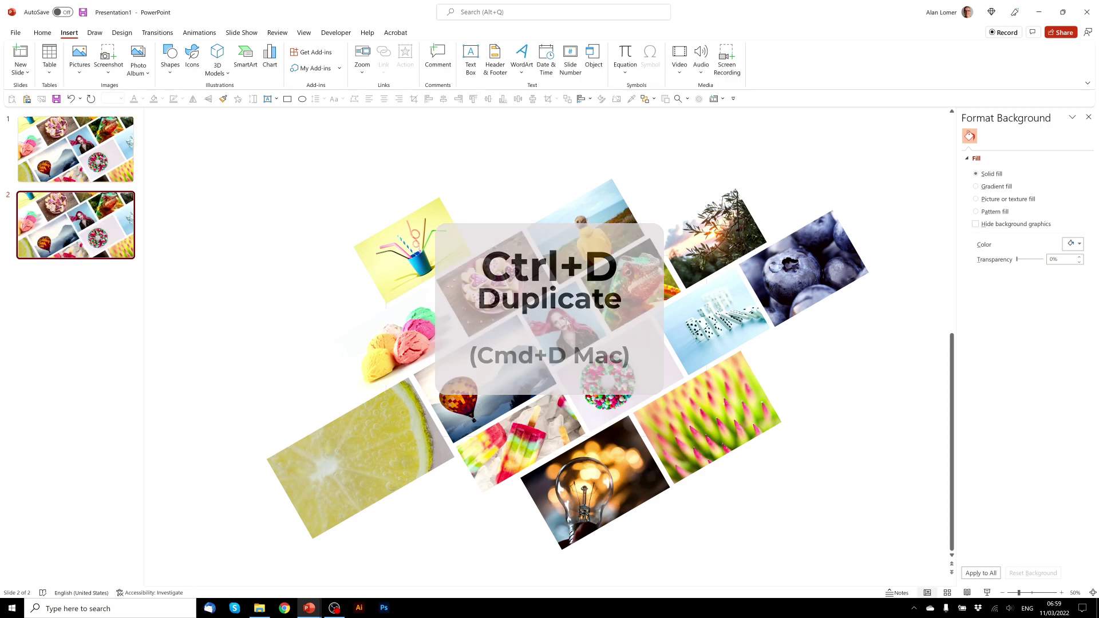
Apply the Morph transition to slide 2 with a duration of 01.00
click(566, 323)
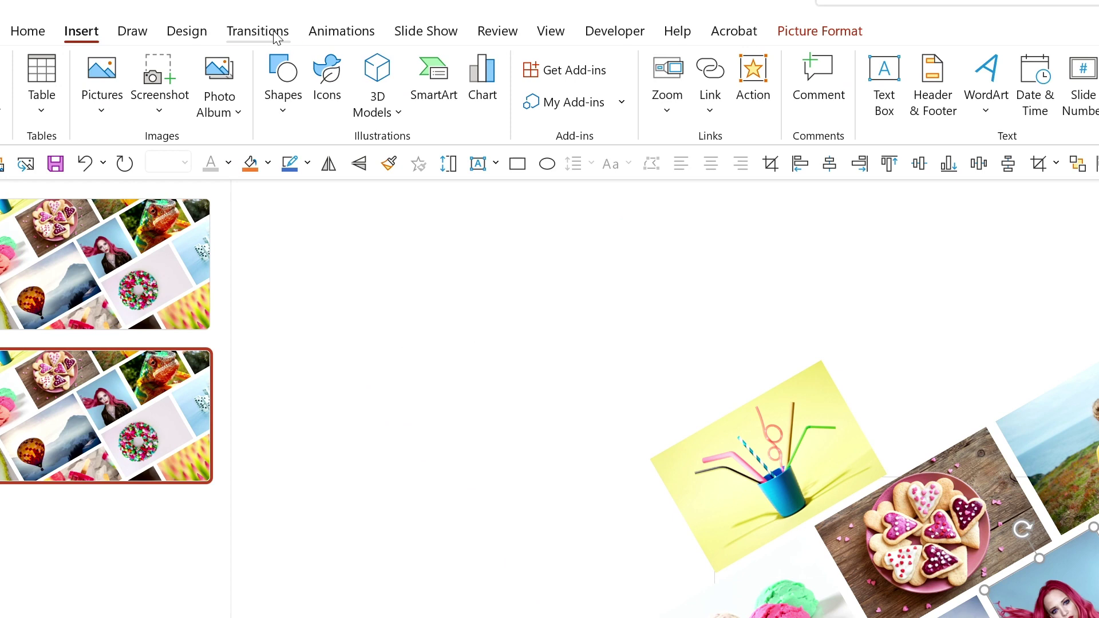
click(166, 37)
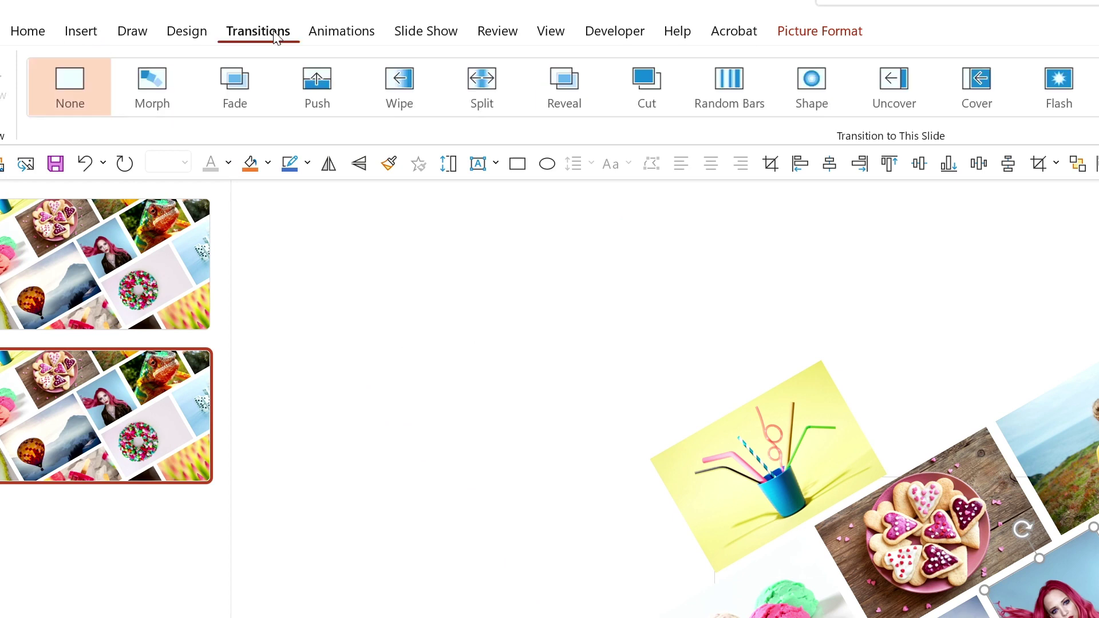
click(152, 85)
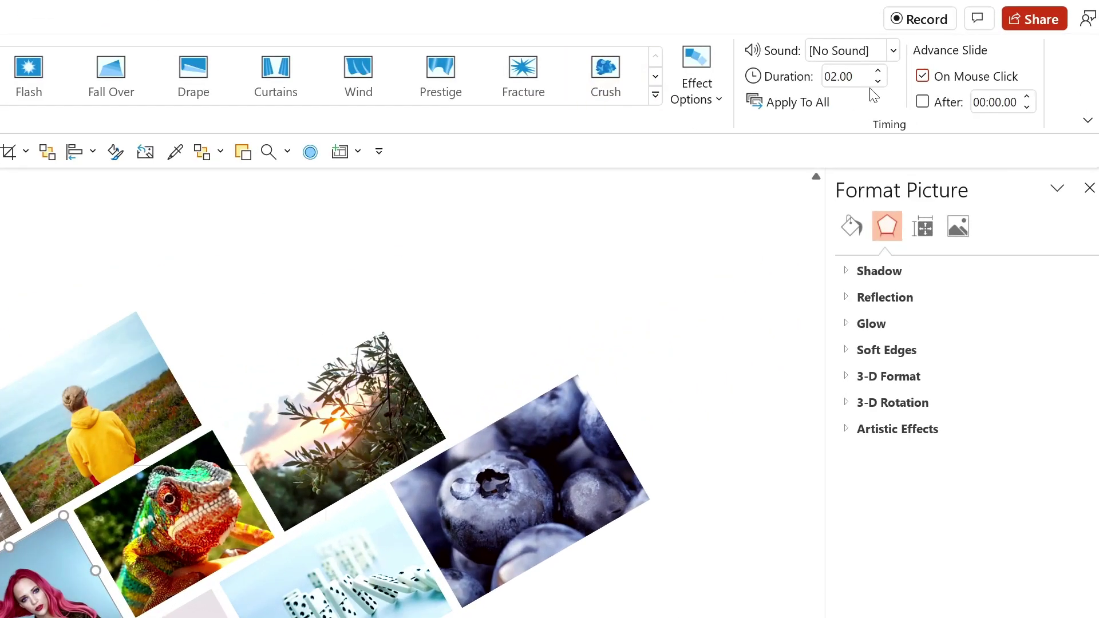
click(983, 64)
click(983, 64)
click(878, 82)
click(878, 82)
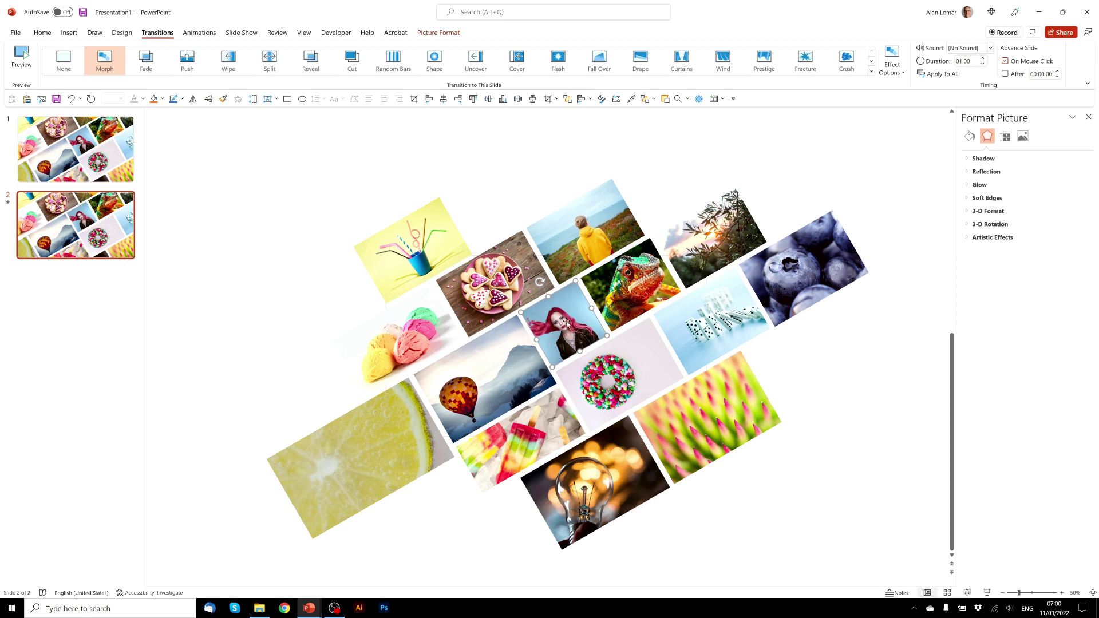
Enlarge the pink-haired woman's picture inside its crop frame on slide 2, and compare it with slide 1
right_click(564, 322)
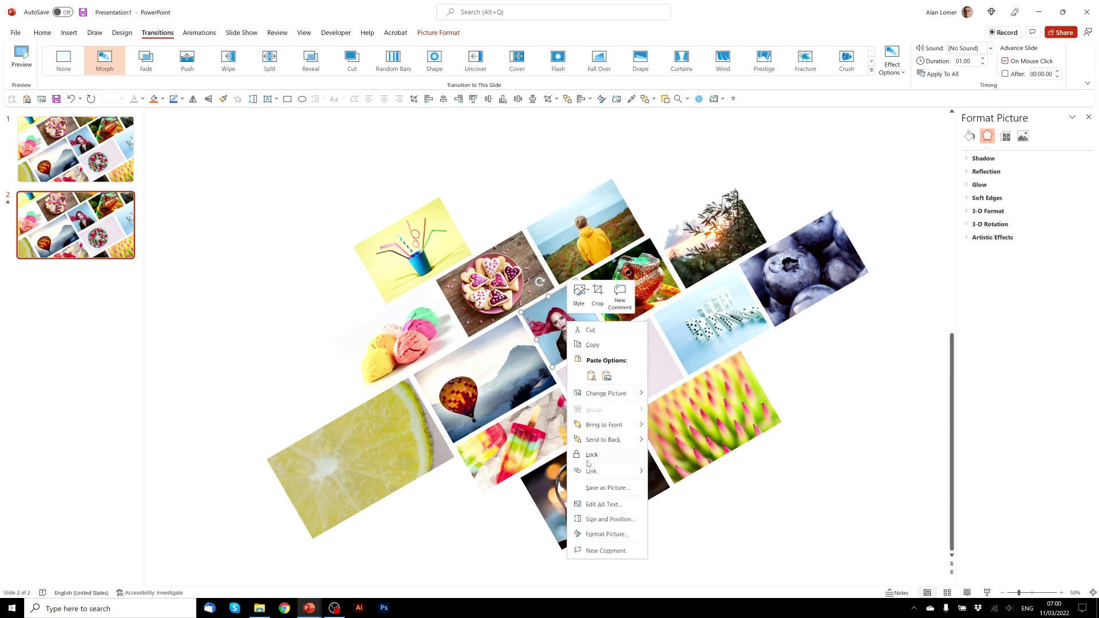
key(Escape)
click(598, 291)
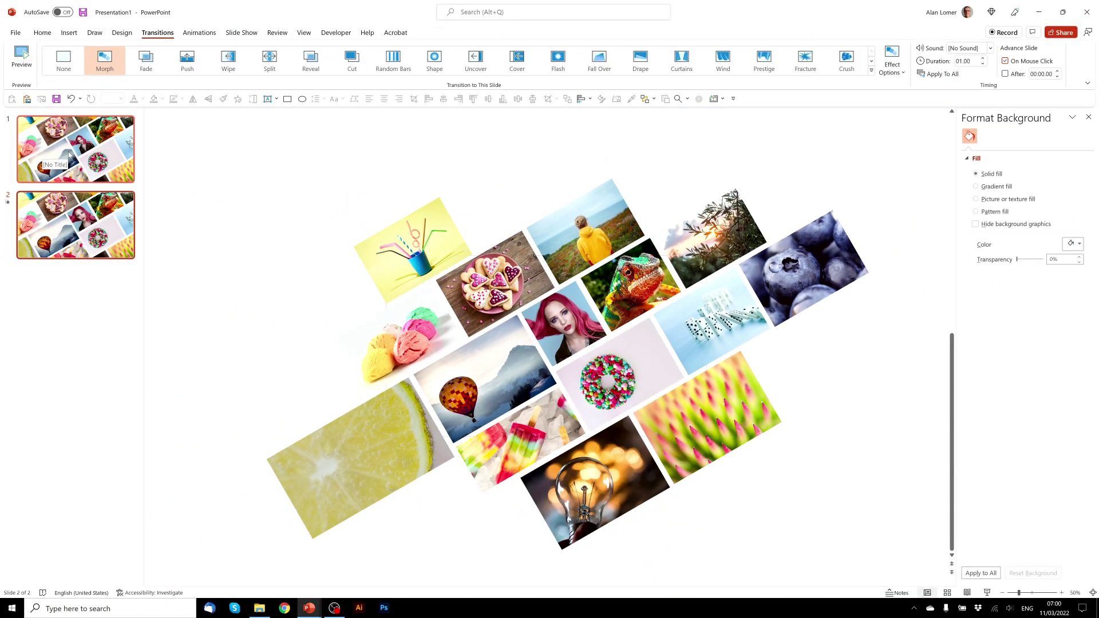
click(69, 154)
click(72, 243)
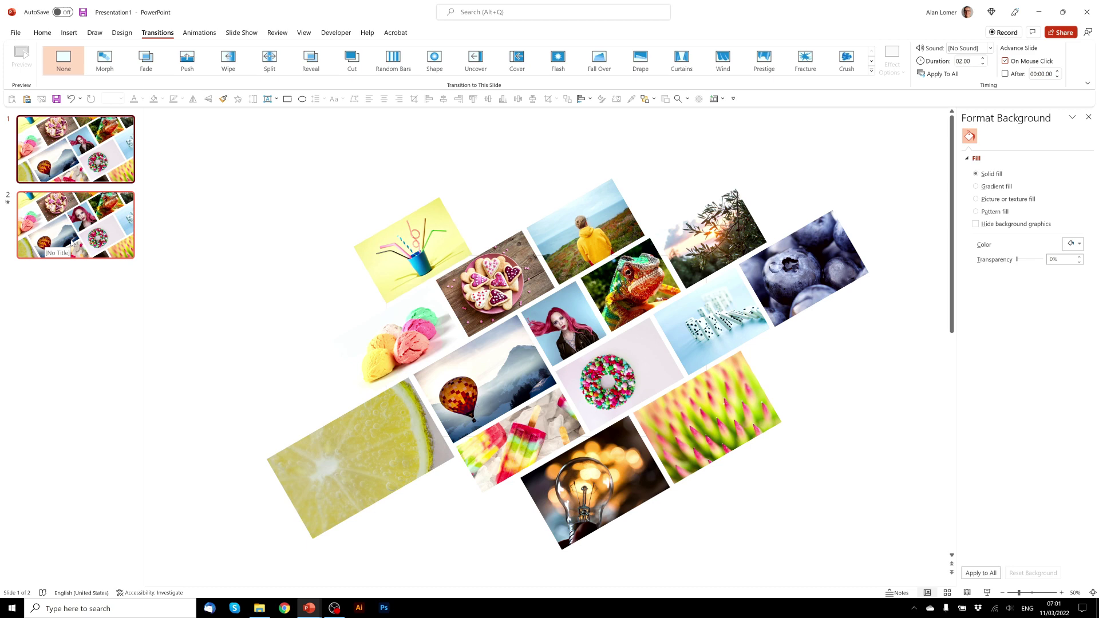
click(71, 242)
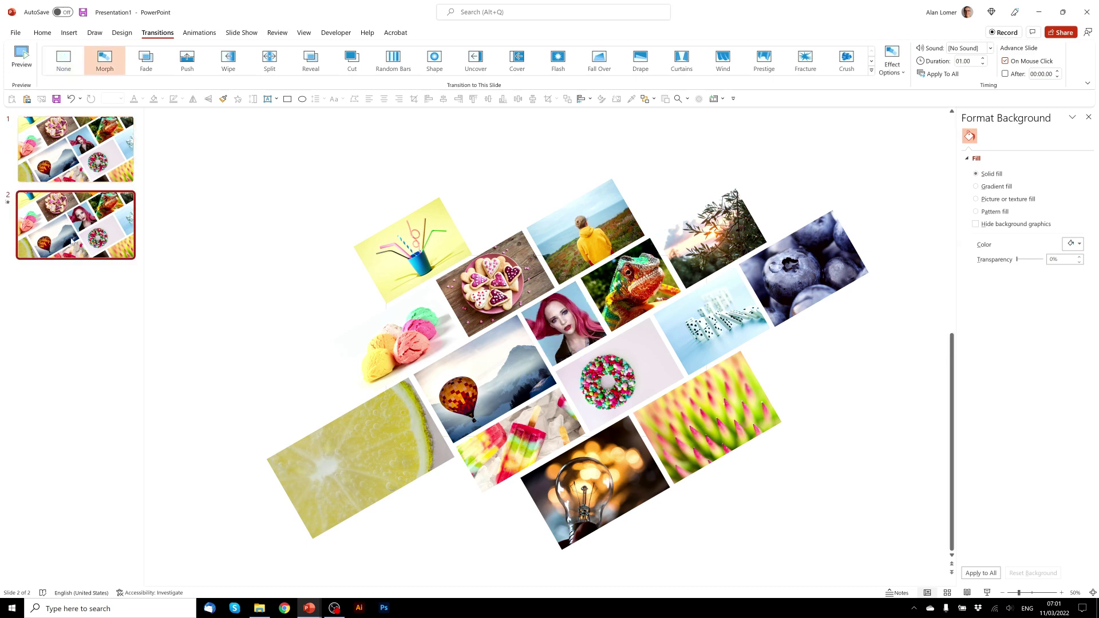
Enlarge the chameleon picture inside its crop frame and shift it so the head fills the frame
click(614, 307)
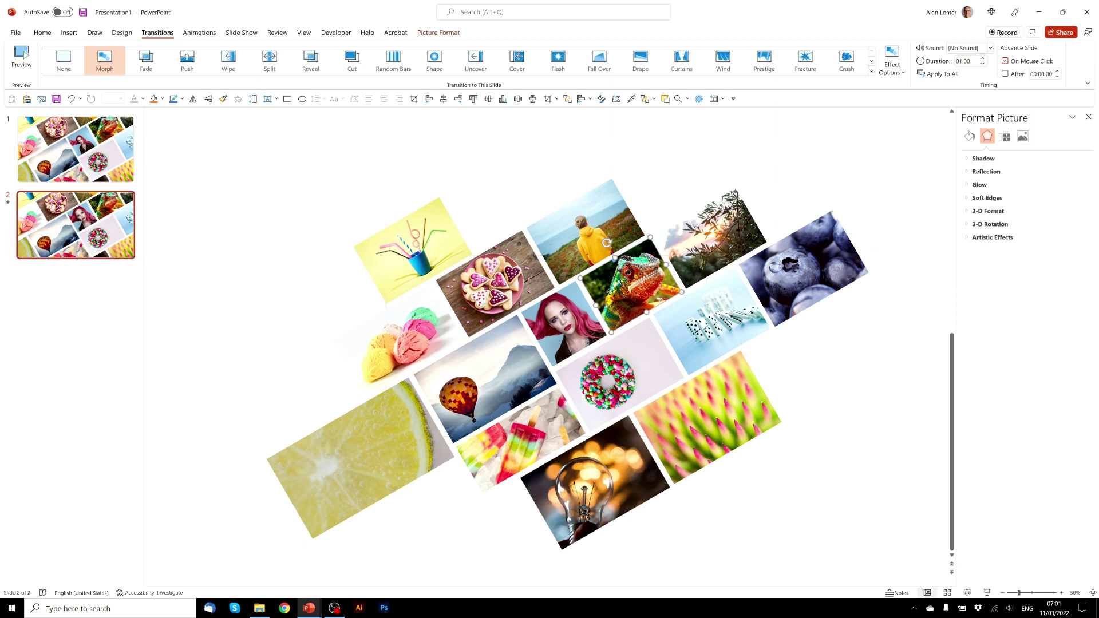
right_click(611, 295)
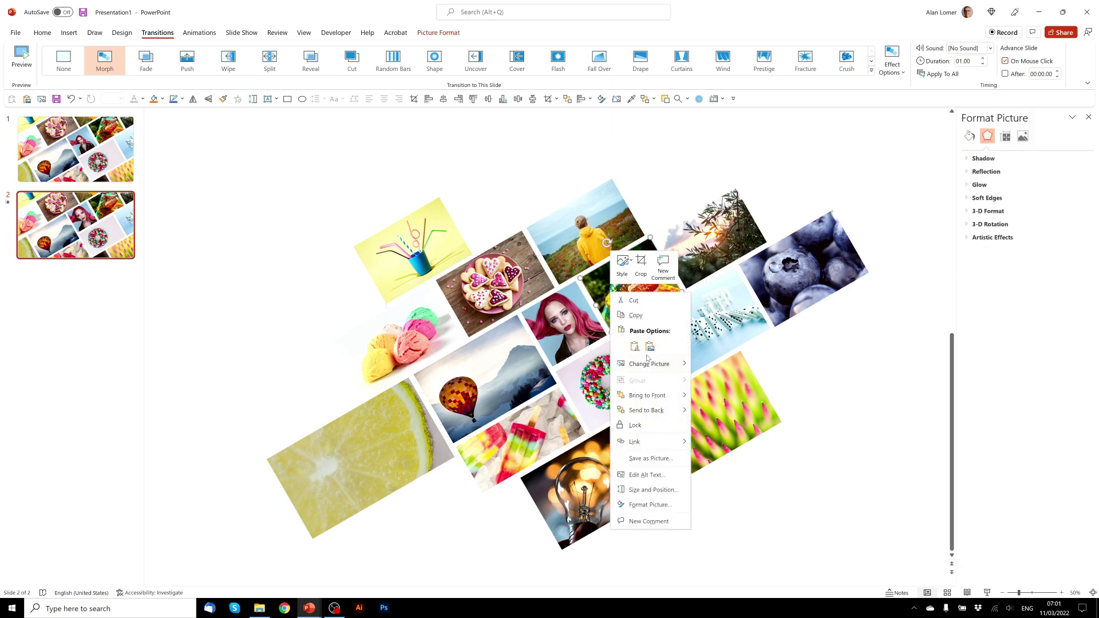
click(642, 260)
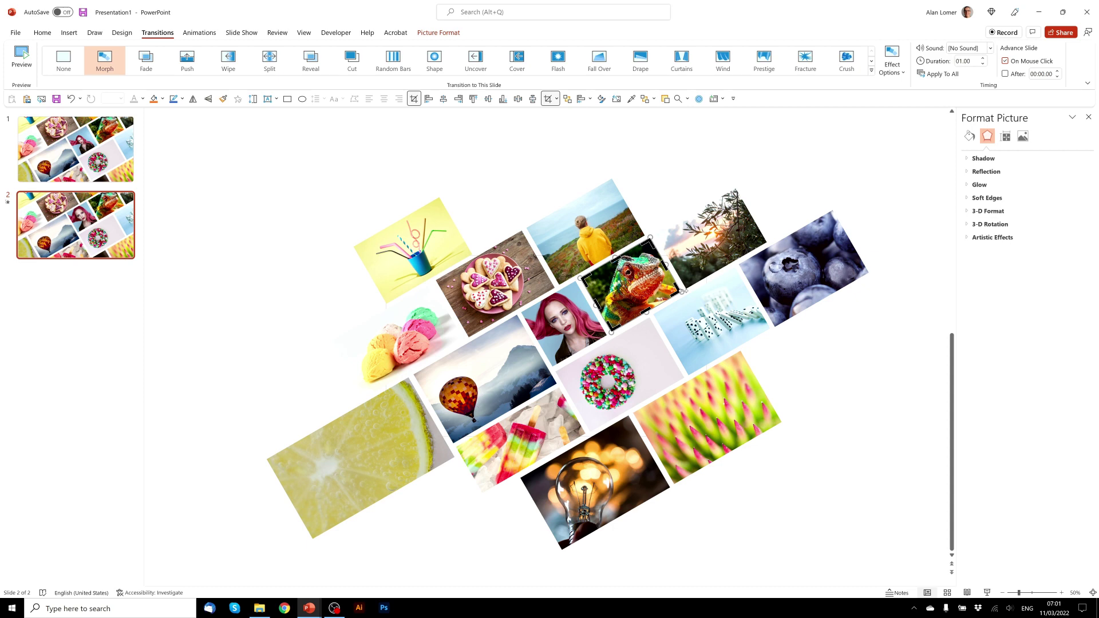
drag(683, 292, 721, 297)
drag(652, 288, 620, 293)
click(492, 191)
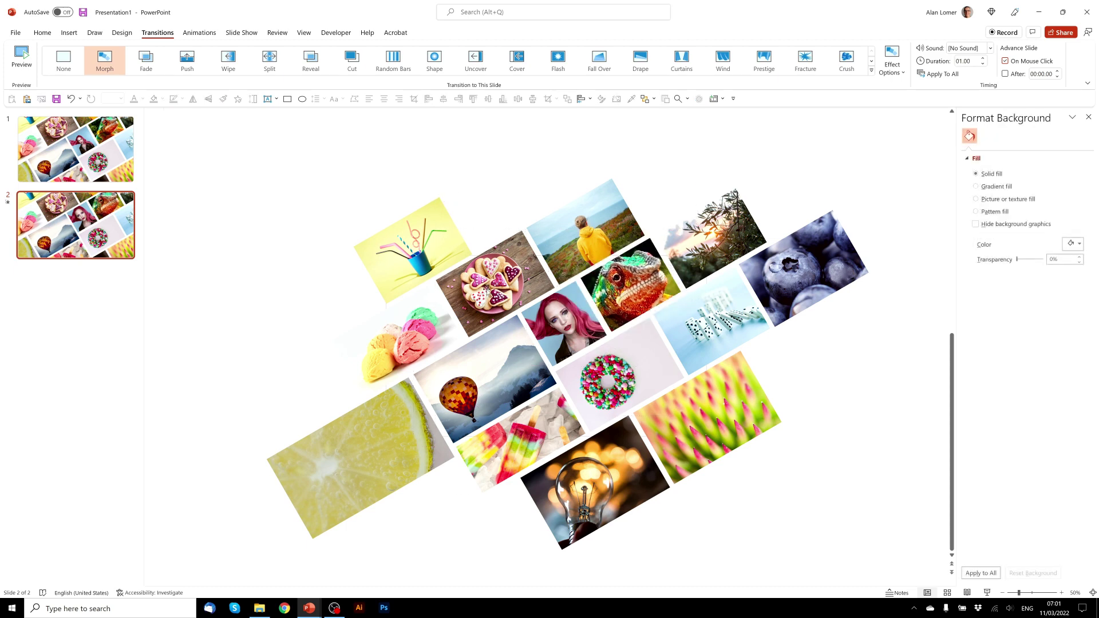
Enlarge the hot-air balloon picture inside its crop frame and reposition it with the whole balloon in view
click(491, 353)
right_click(491, 350)
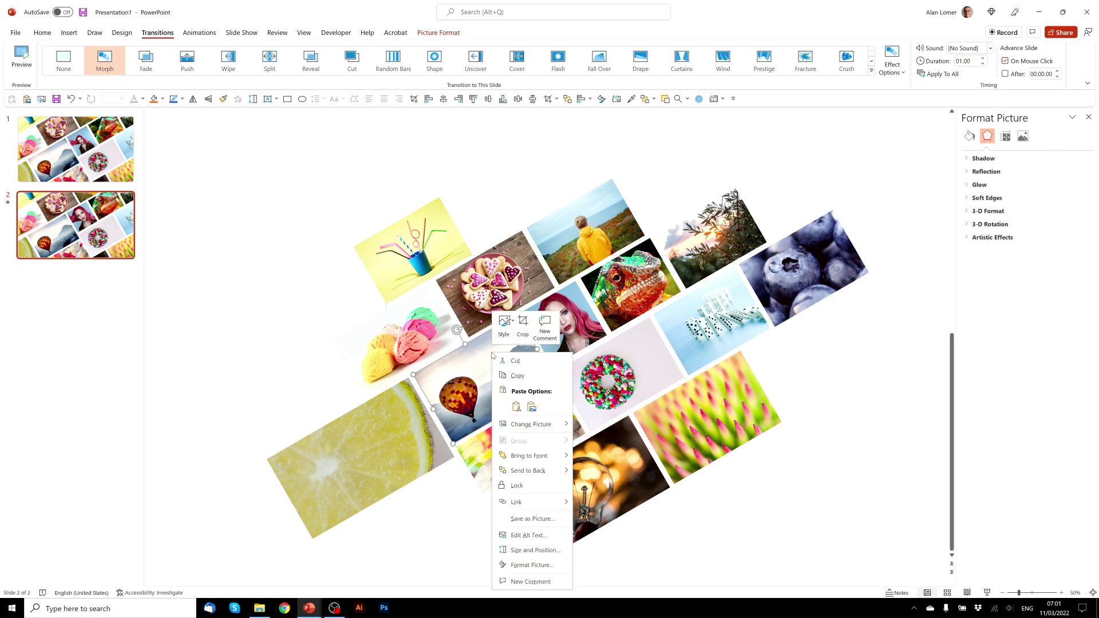
click(522, 321)
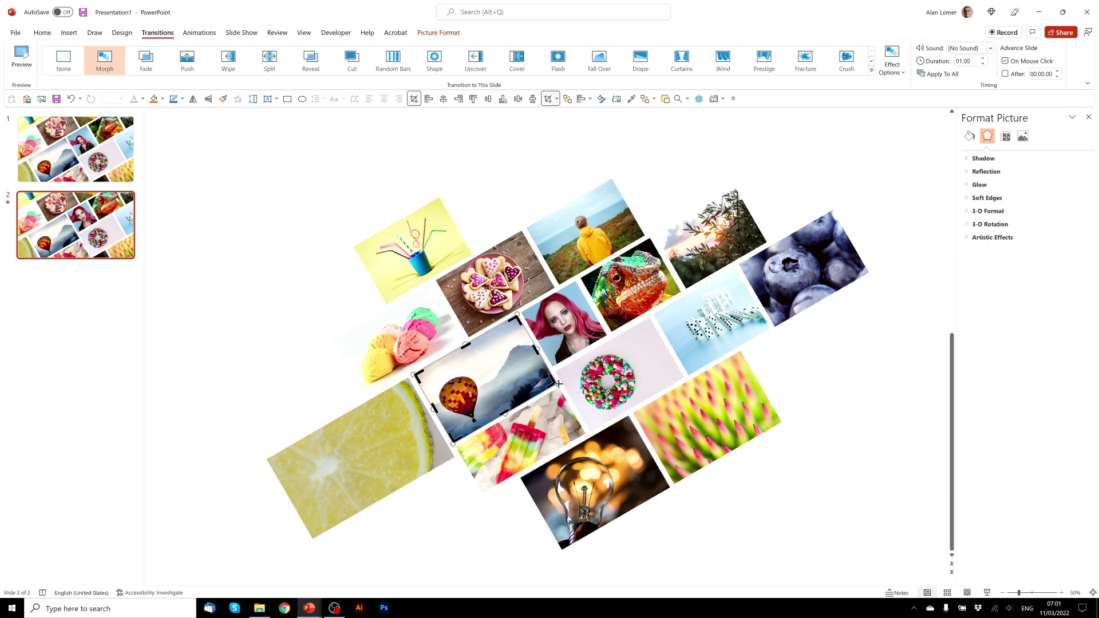
drag(558, 383, 593, 389)
drag(492, 384, 480, 367)
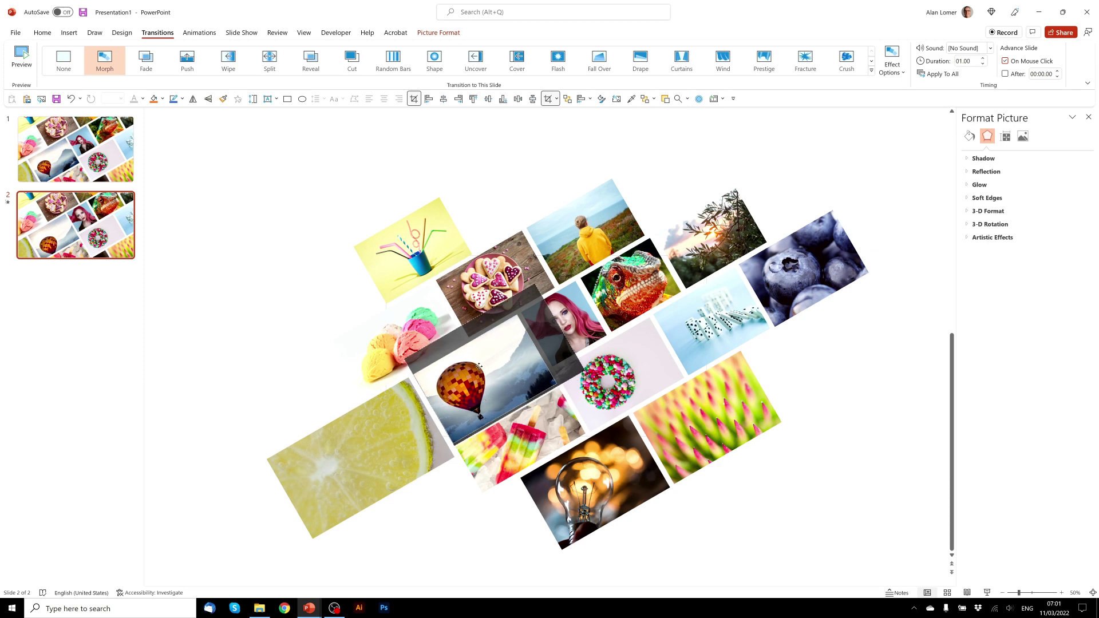
click(275, 312)
Enlarge the heart cookies picture inside its crop frame, keeping the frame's size
right_click(510, 266)
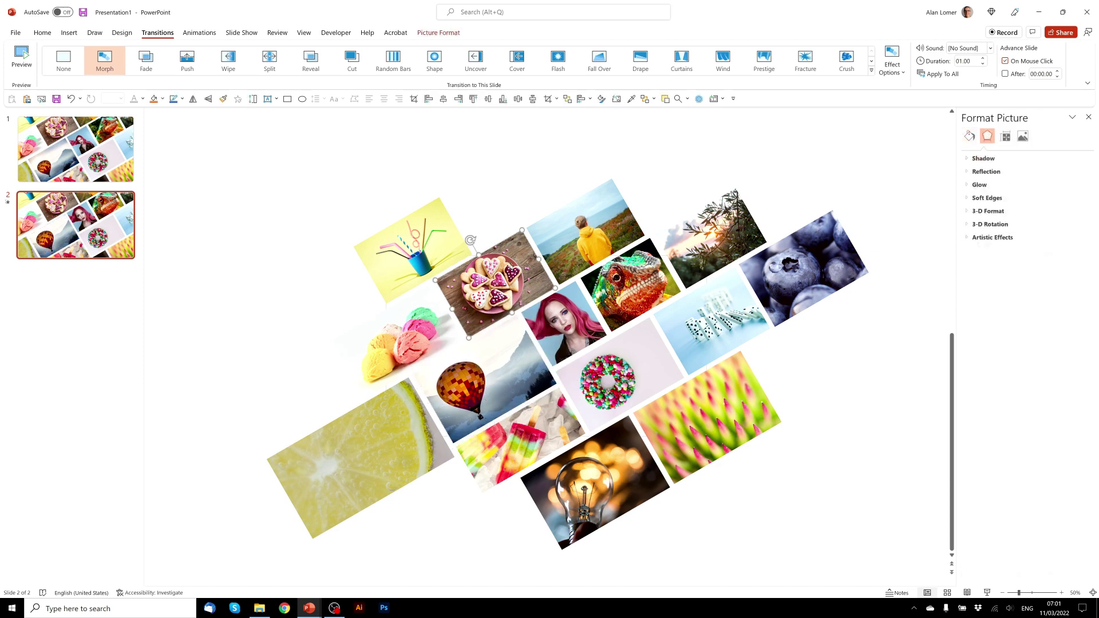
click(538, 242)
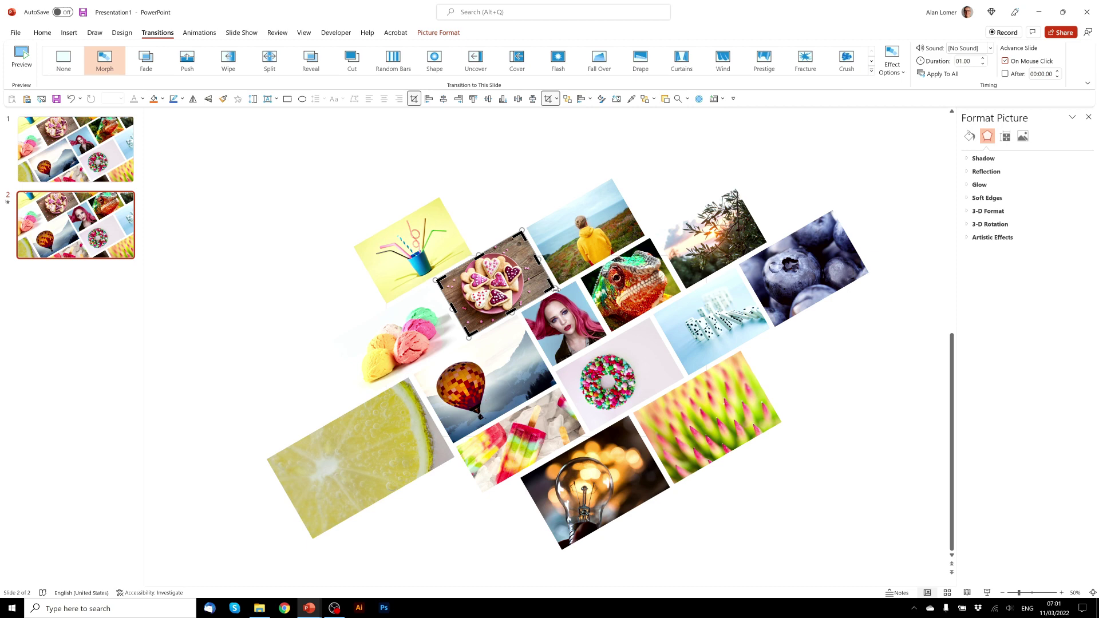
drag(555, 288, 584, 290)
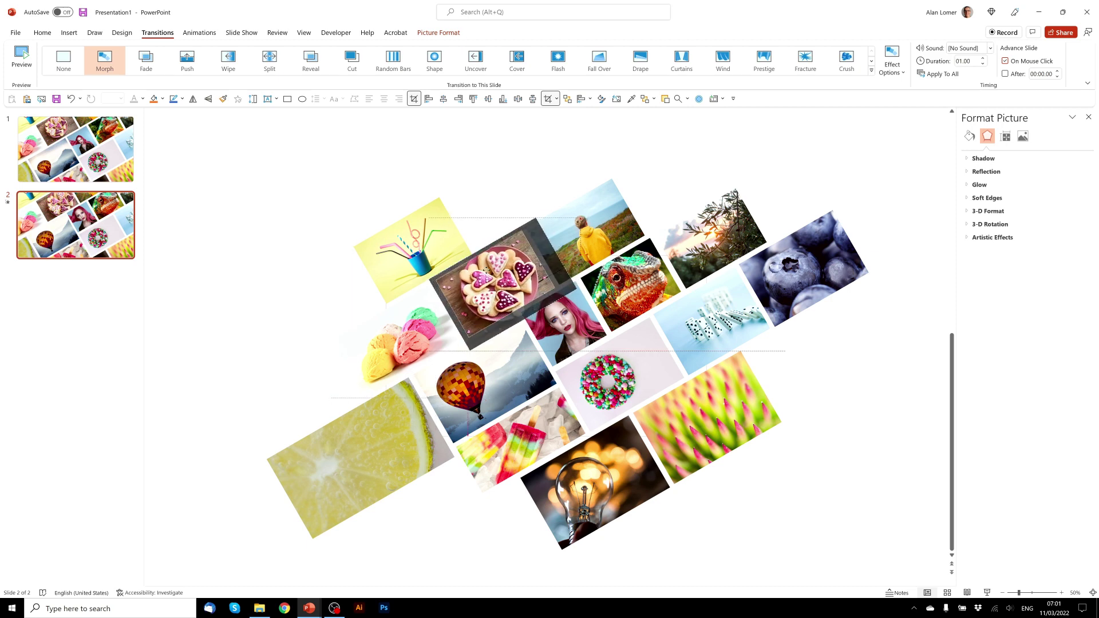
click(509, 169)
Adjust the drinking-straws picture from its corner in crop mode and apply the crop
click(414, 226)
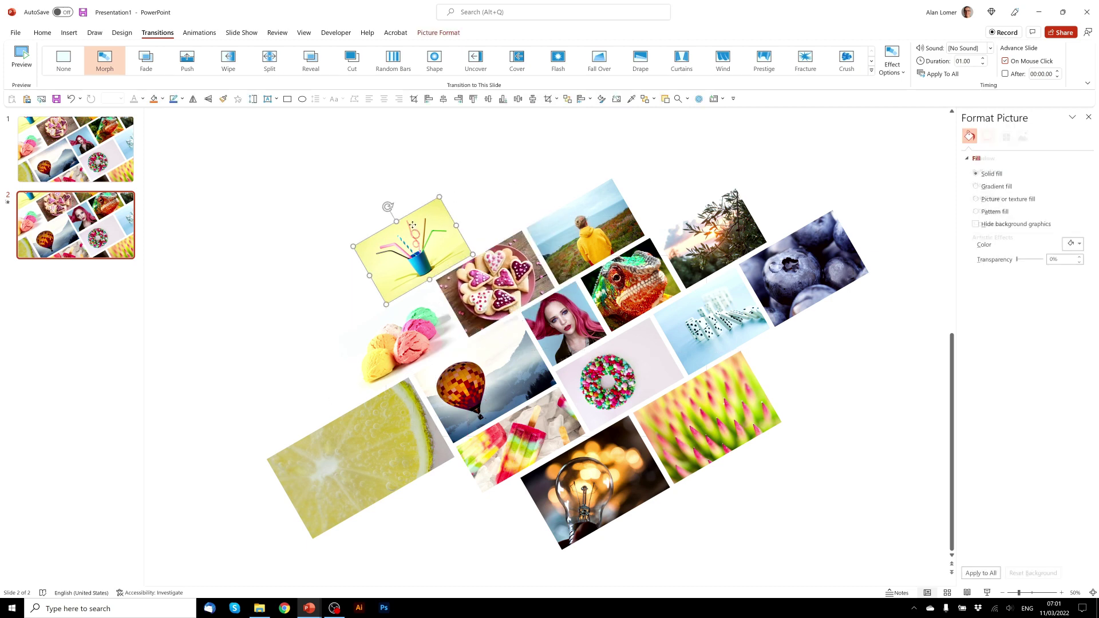
right_click(414, 226)
click(443, 198)
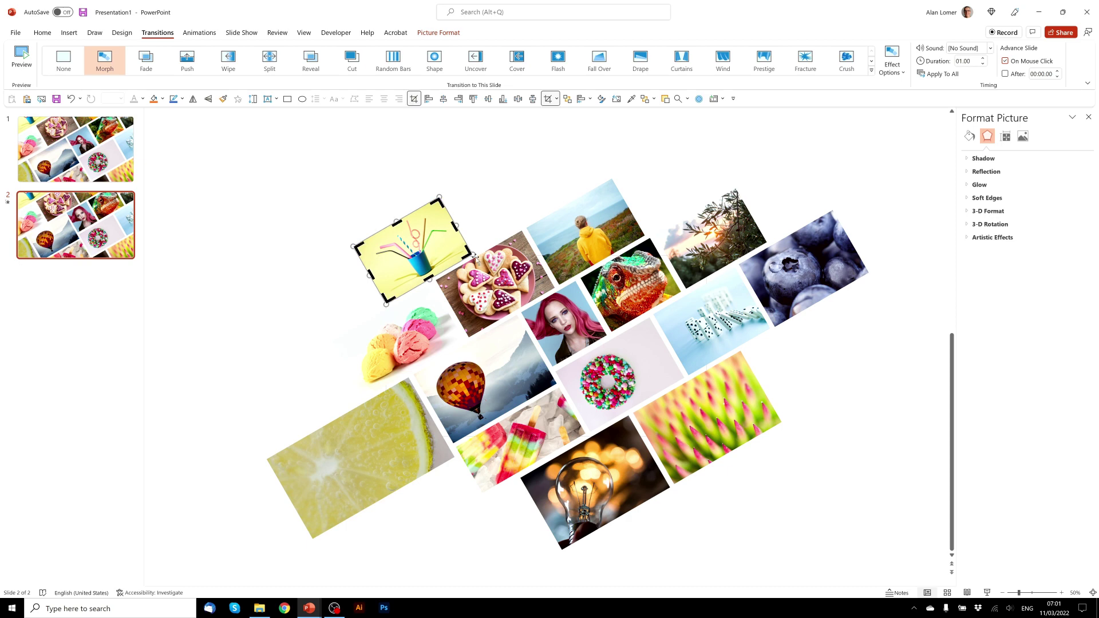
drag(473, 254, 445, 250)
click(551, 188)
Slightly enlarge the picture of the person in the yellow jacket inside its crop frame and apply the crop
click(587, 223)
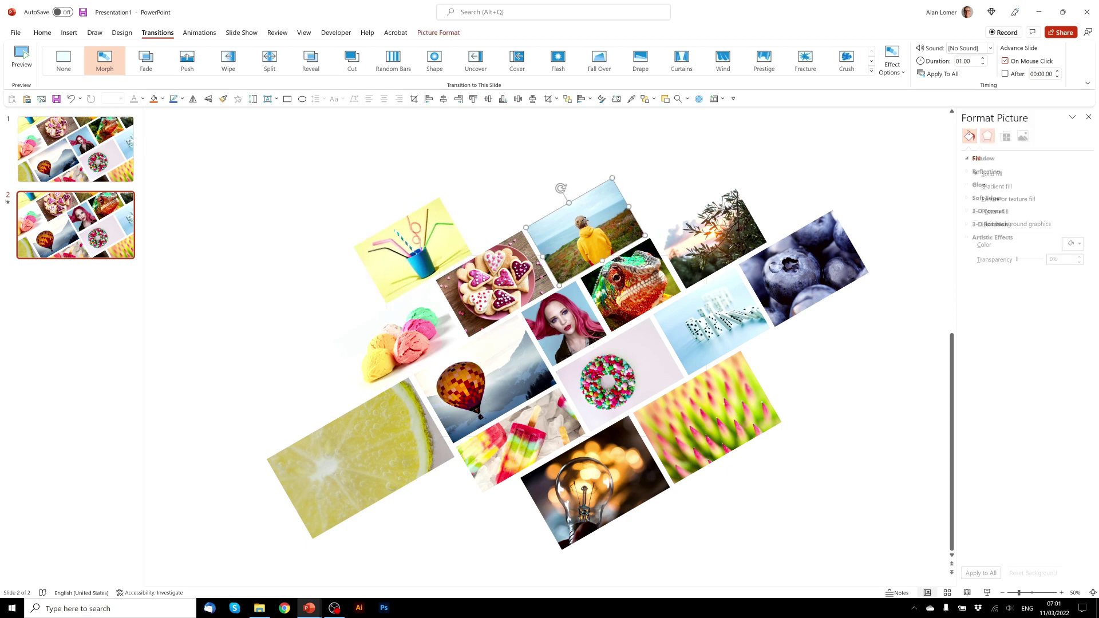
right_click(587, 222)
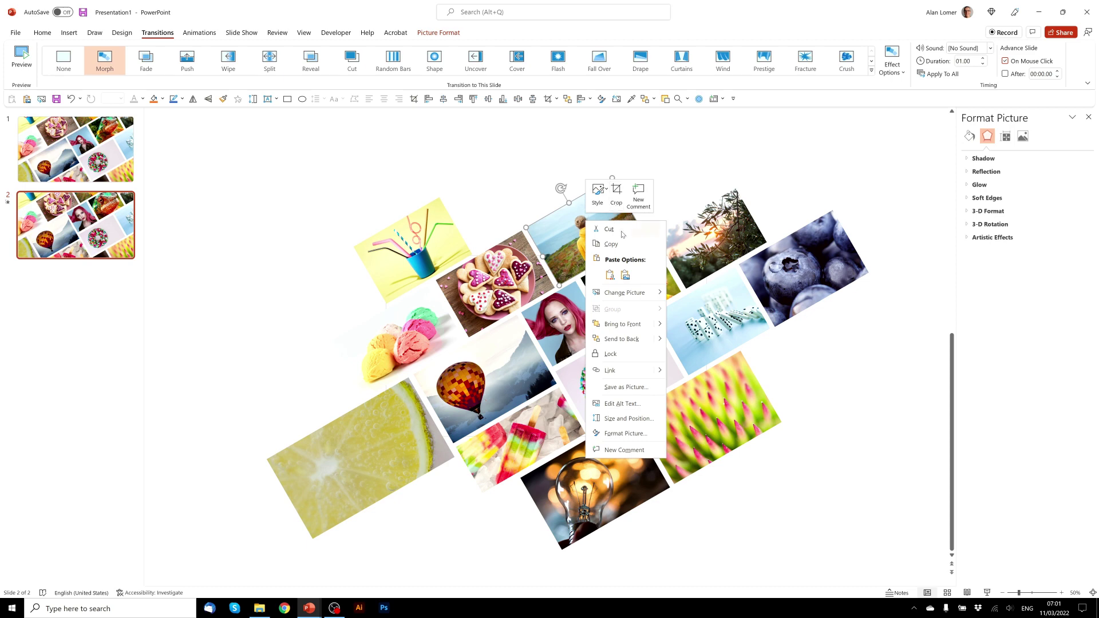
click(616, 194)
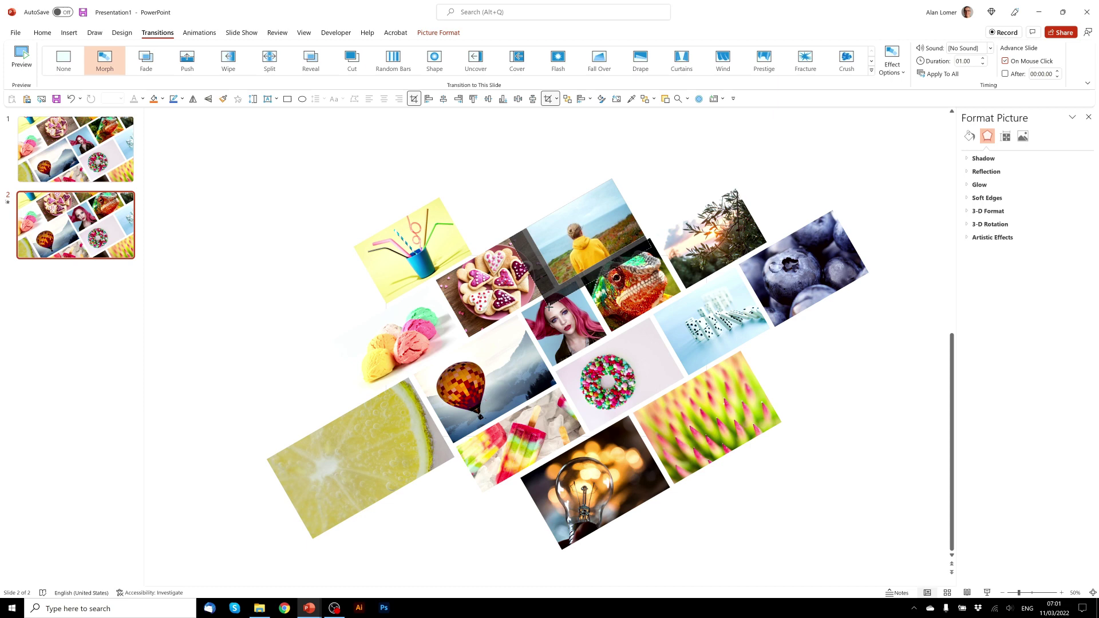
drag(609, 222, 602, 216)
click(670, 189)
Rescale the olive-branch picture inside its crop frame, and enlarge the sprinkled doughnut picture within its own frame
right_click(732, 231)
click(762, 201)
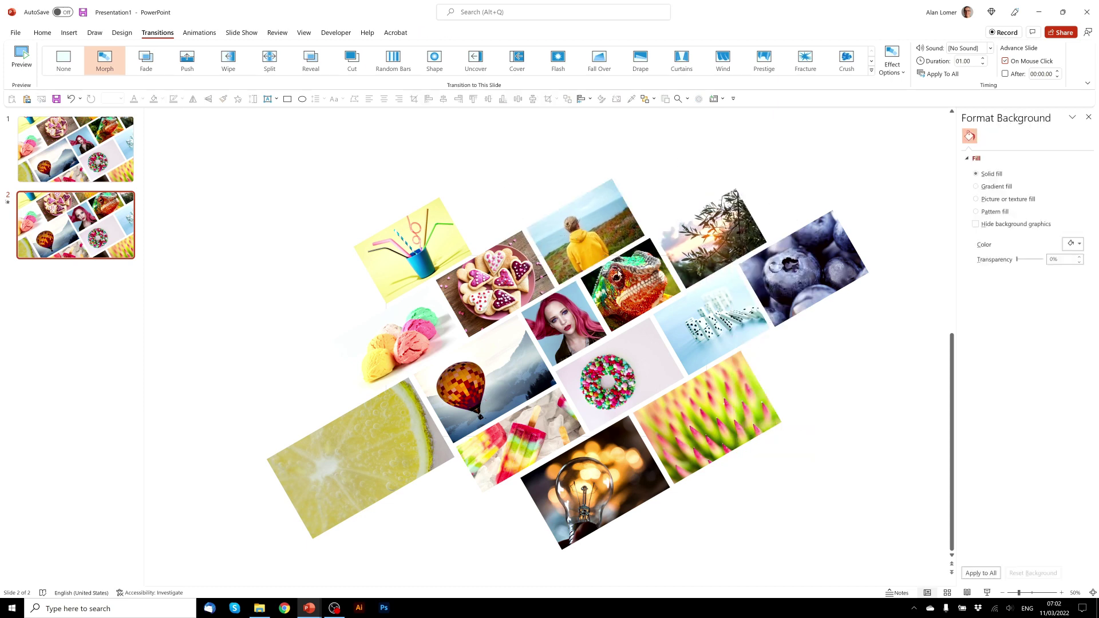
drag(693, 377, 743, 380)
drag(652, 375, 641, 360)
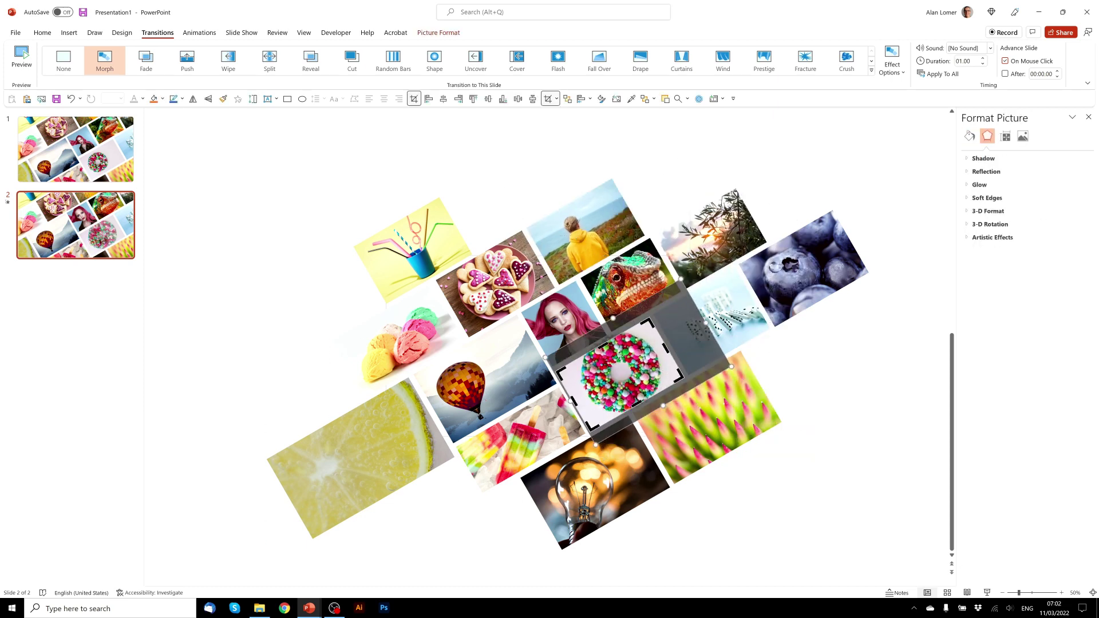
click(801, 366)
Enlarge the ice-lolly picture inside its crop frame, keeping the frame's size, and apply the crop
right_click(532, 433)
click(561, 452)
drag(598, 457, 618, 459)
click(506, 544)
Enlarge the light bulb picture inside its crop frame from its corner and apply the crop
right_click(622, 474)
click(654, 492)
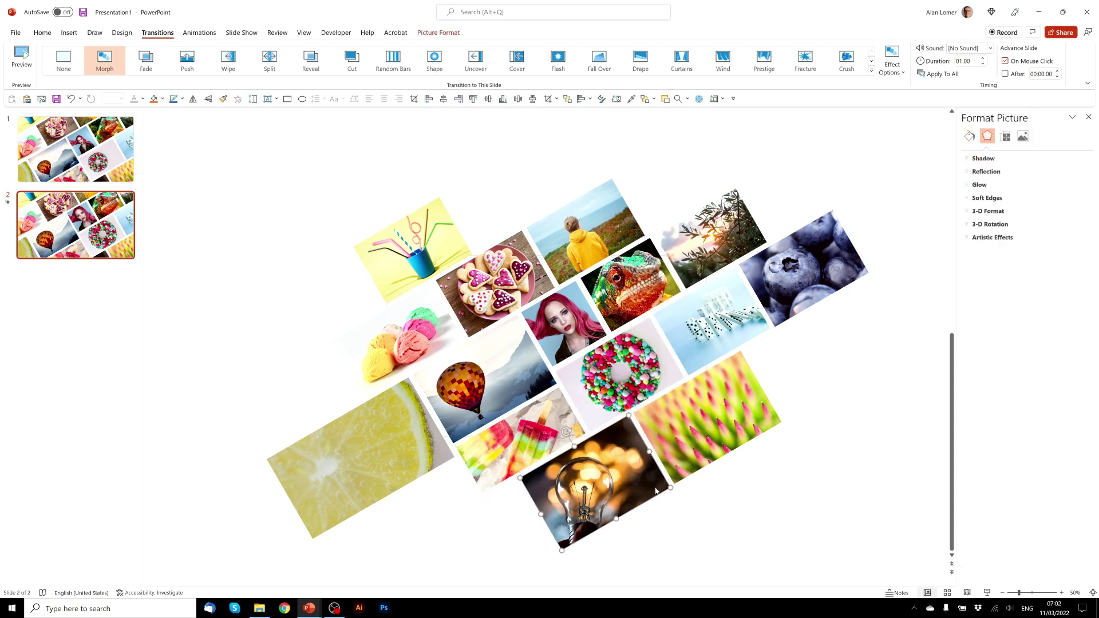
drag(670, 488, 689, 489)
click(722, 504)
Enlarge the pink-tipped plant picture inside its crop frame, extending it outward beyond the unchanged frame
right_click(732, 395)
click(763, 415)
drag(632, 413, 609, 411)
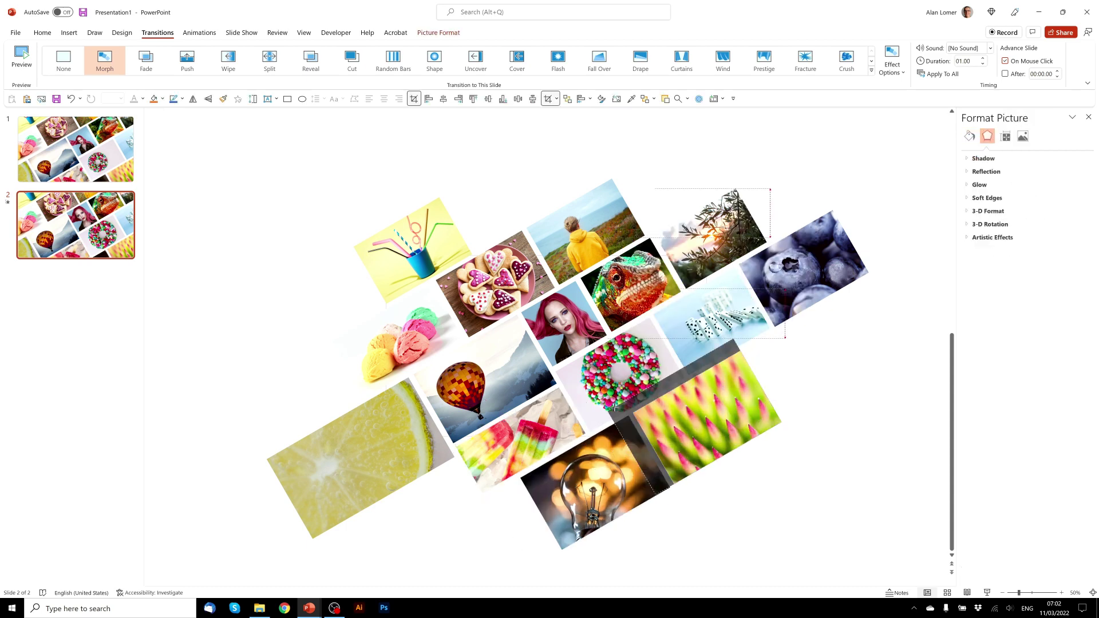
click(801, 366)
Enlarge the dominoes picture inside its crop frame, keeping the frame's size
right_click(711, 309)
click(743, 282)
drag(687, 375, 684, 382)
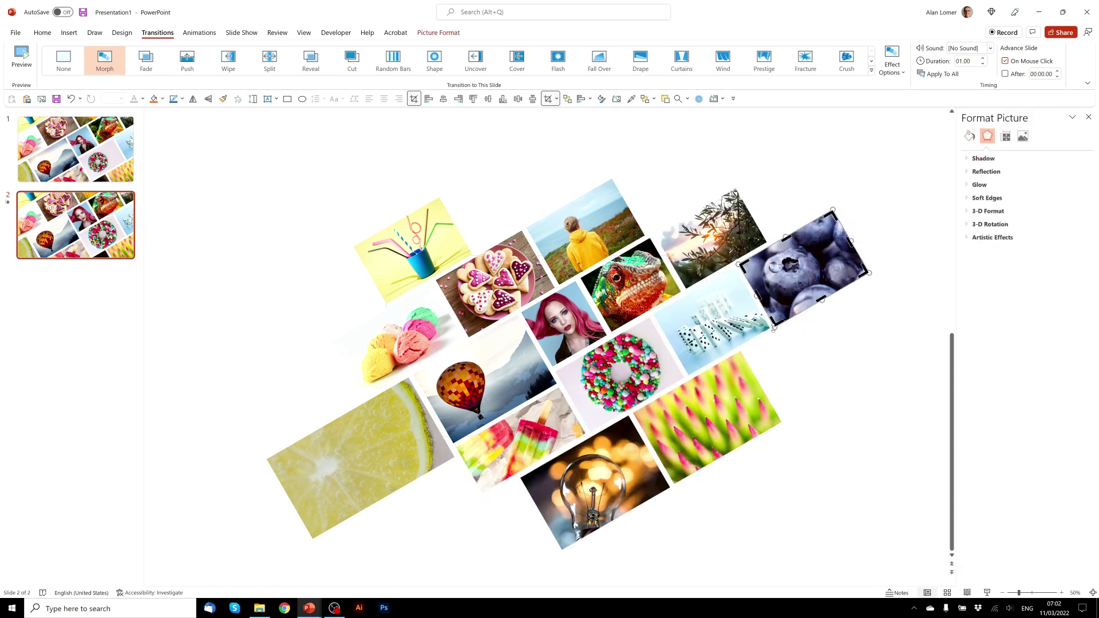
Enlarge the lemon slice picture inside its crop frame from its corner and apply the crop
right_click(361, 425)
click(389, 436)
drag(455, 457, 473, 459)
click(461, 509)
Enlarge the ice cream scoops picture inside its crop frame, apply the crop, and go to the first slide
right_click(401, 343)
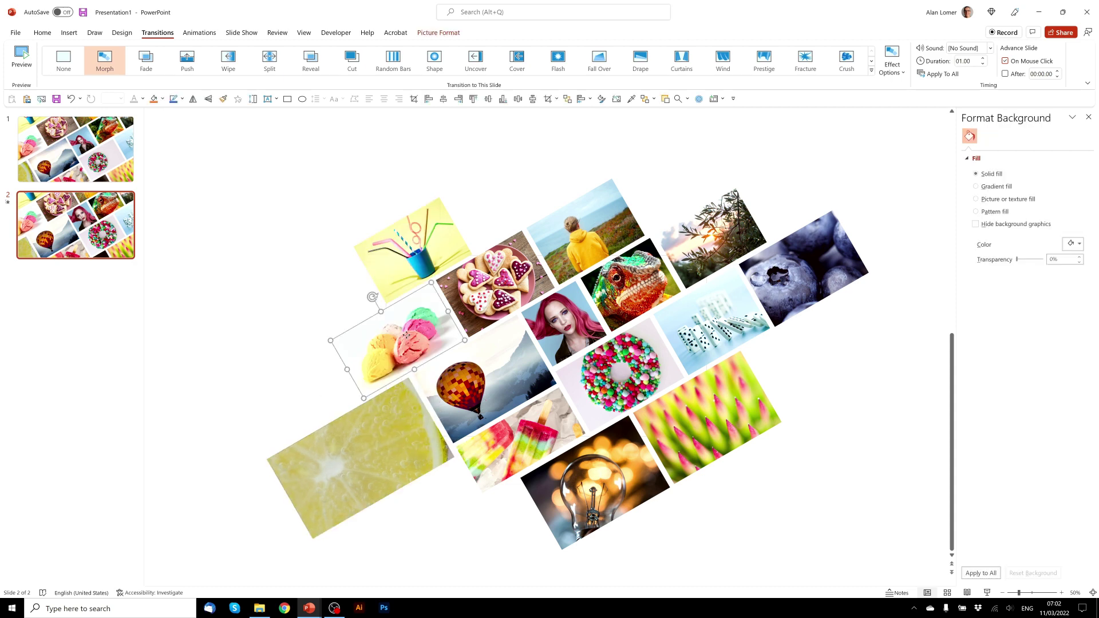
click(432, 362)
click(306, 328)
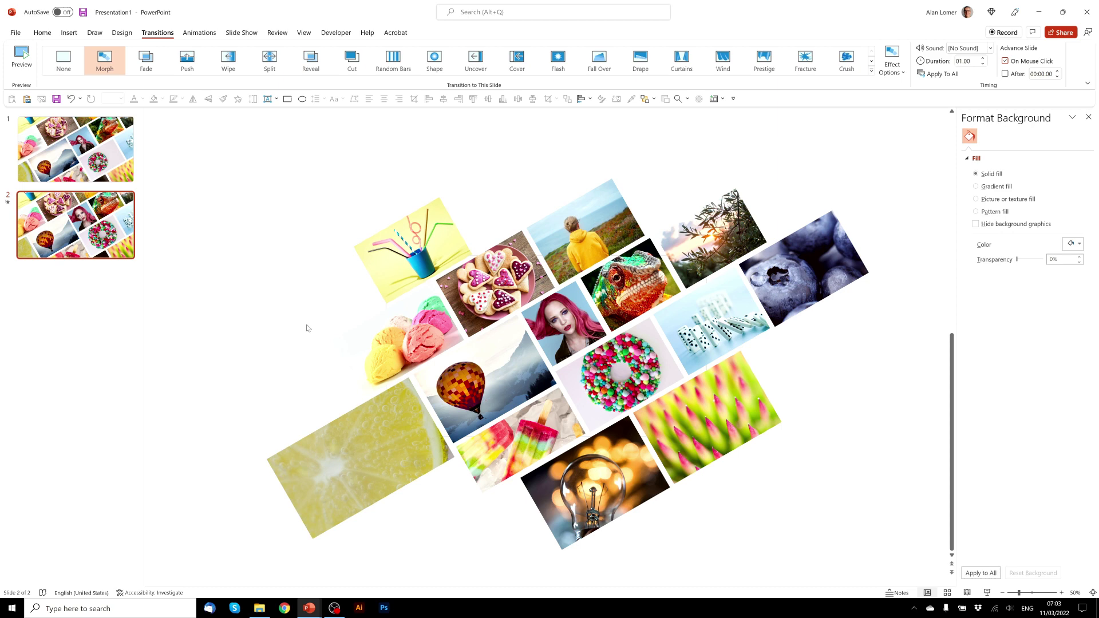
click(110, 157)
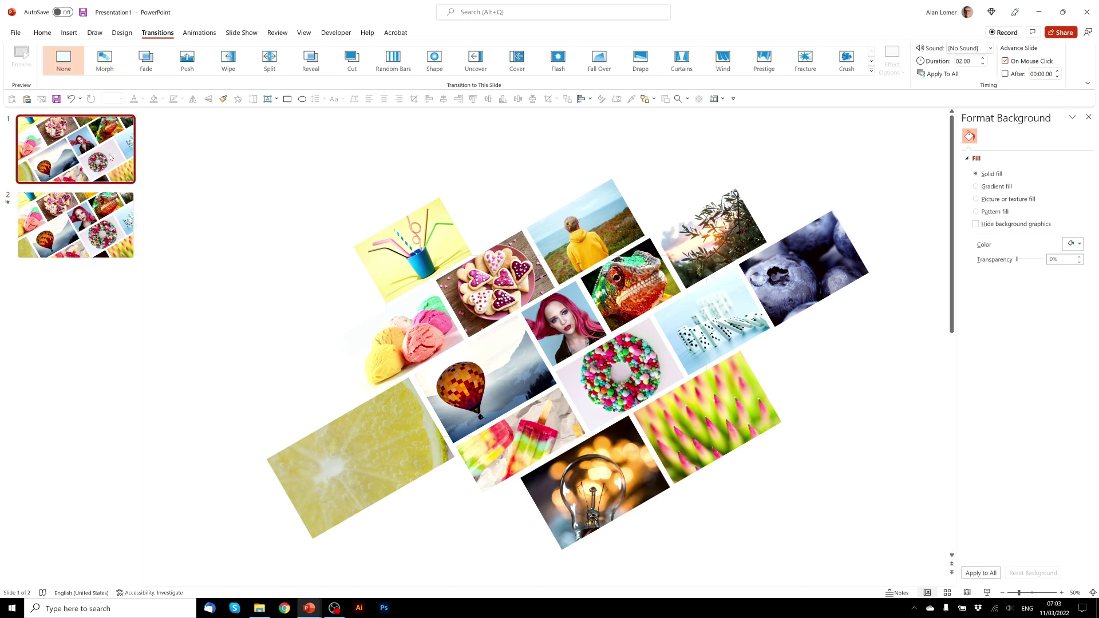